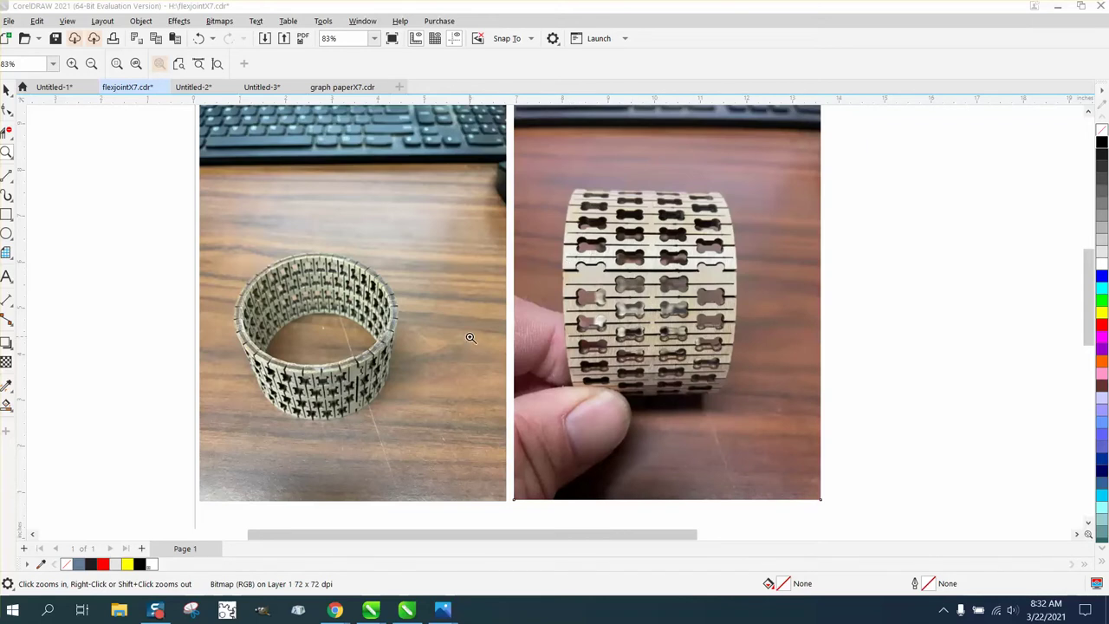
Step: Zoom in to inspect the bone cutouts in both bracelet photos and the red flex pattern
drag(546, 253, 792, 303)
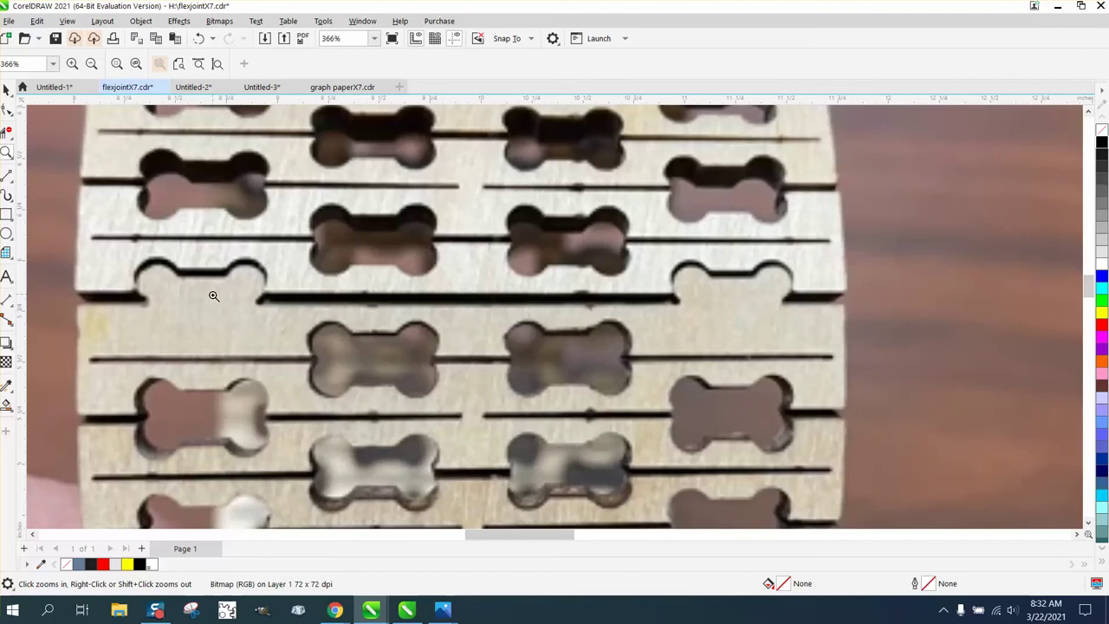
scroll(193, 278, down, 1)
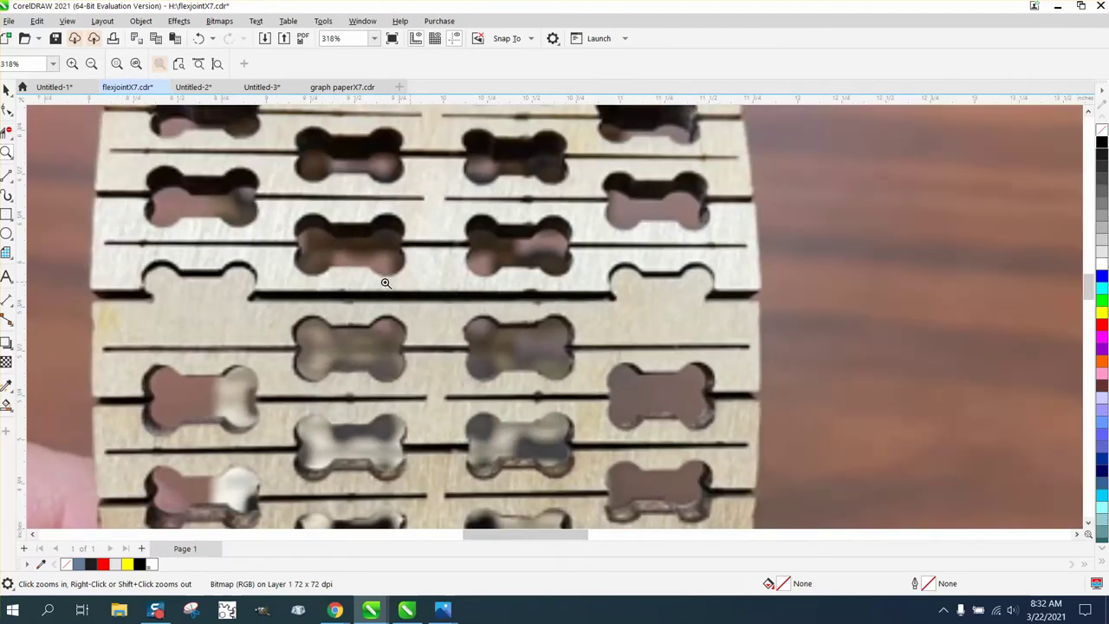
scroll(637, 298, down, 2)
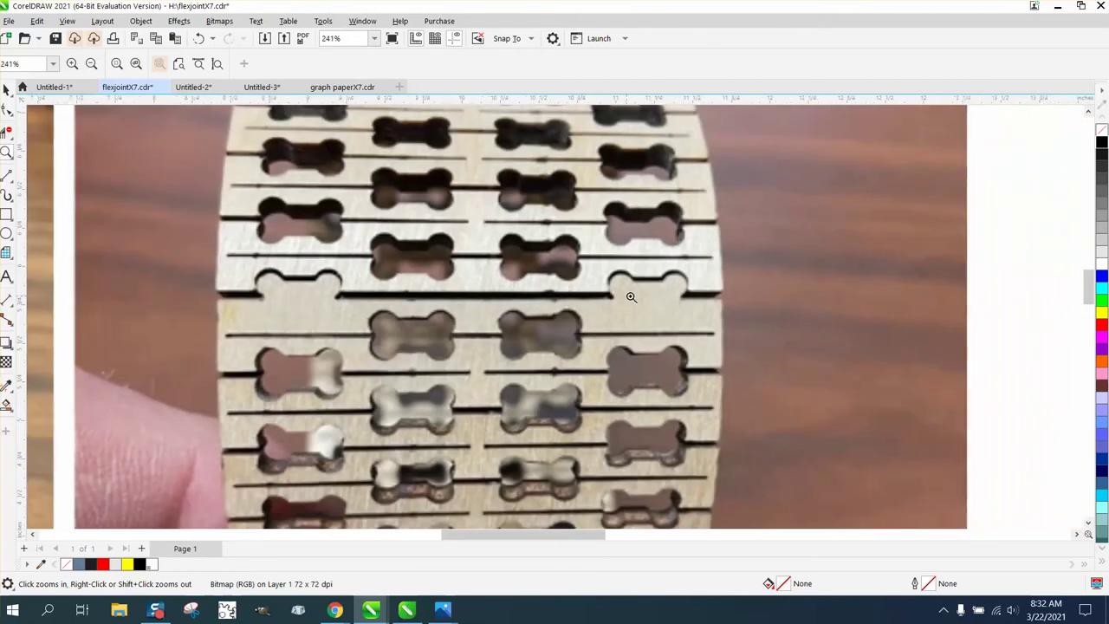
scroll(642, 297, down, 7)
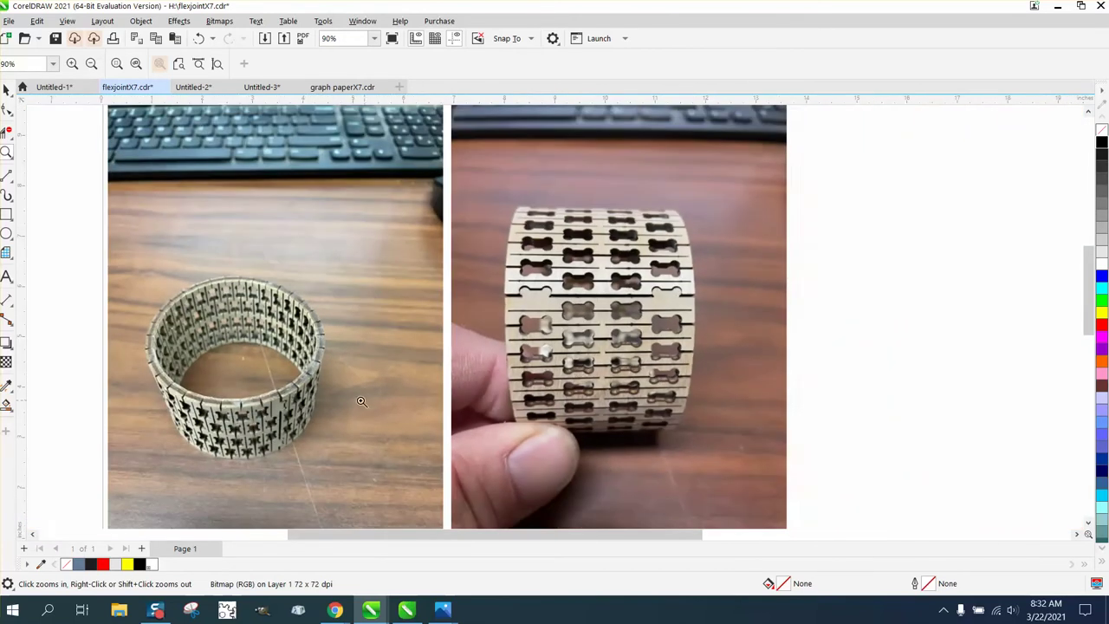
drag(197, 376, 462, 469)
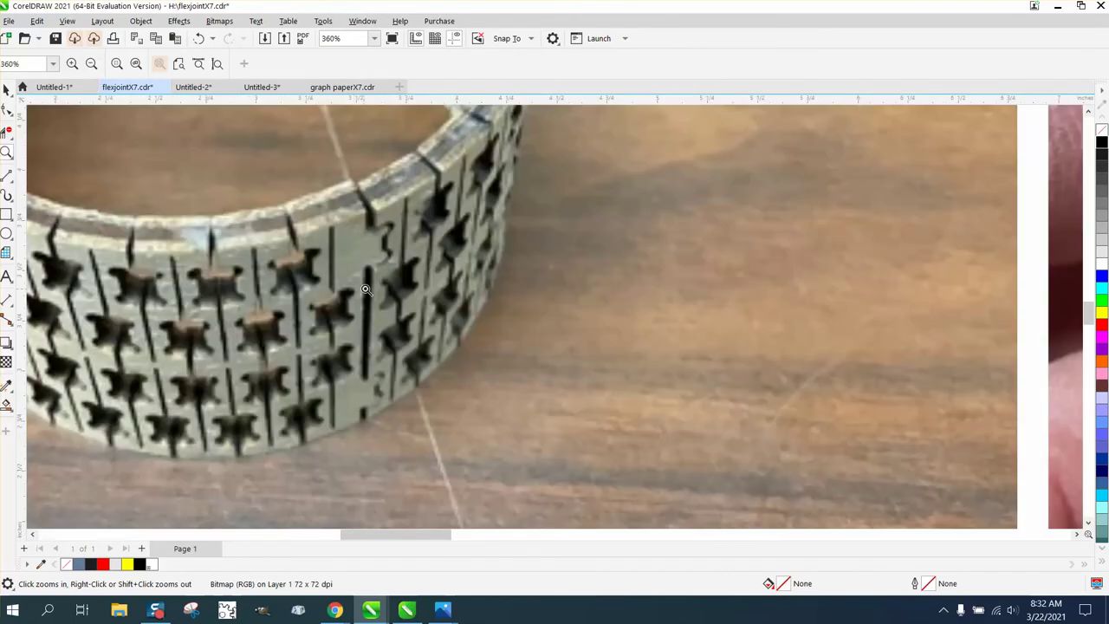
scroll(365, 288, down, 8)
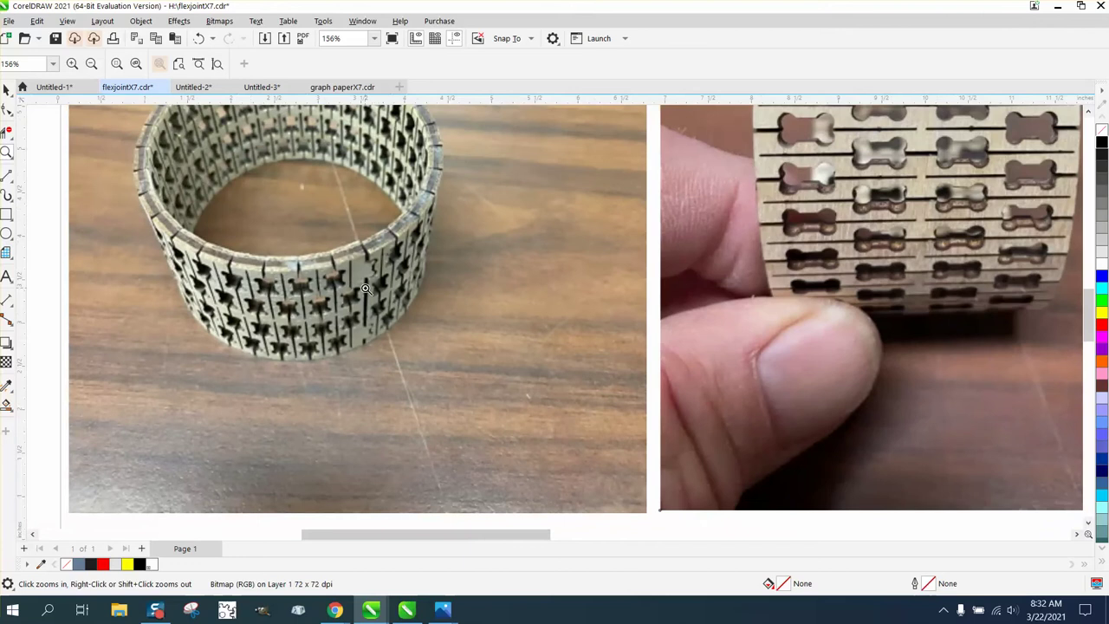
scroll(357, 327, up, 8)
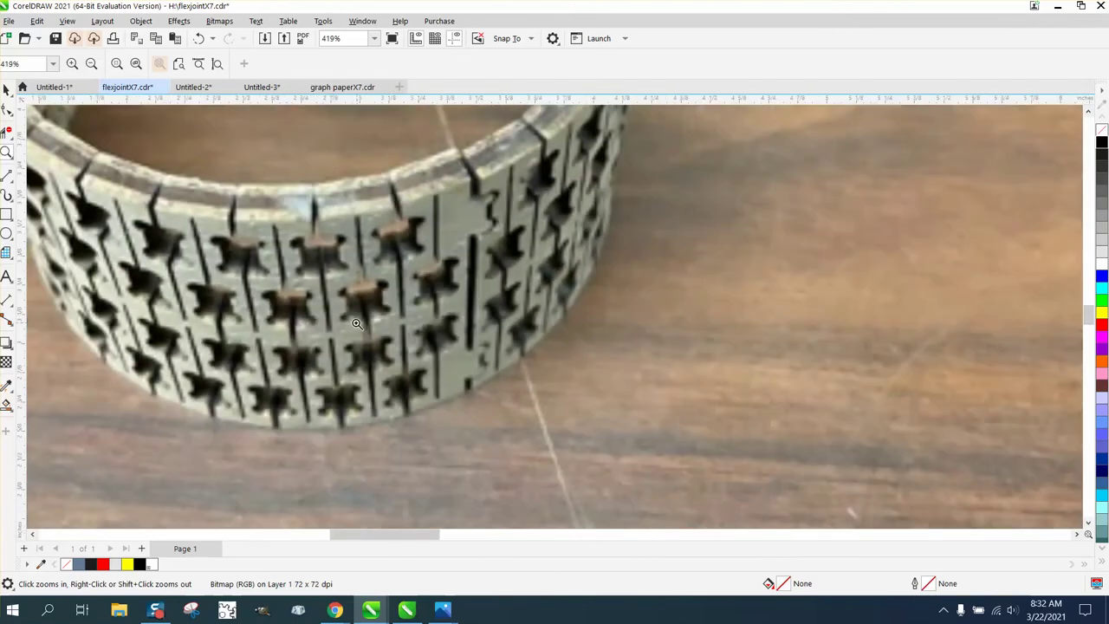
scroll(355, 324, down, 6)
scroll(819, 229, down, 2)
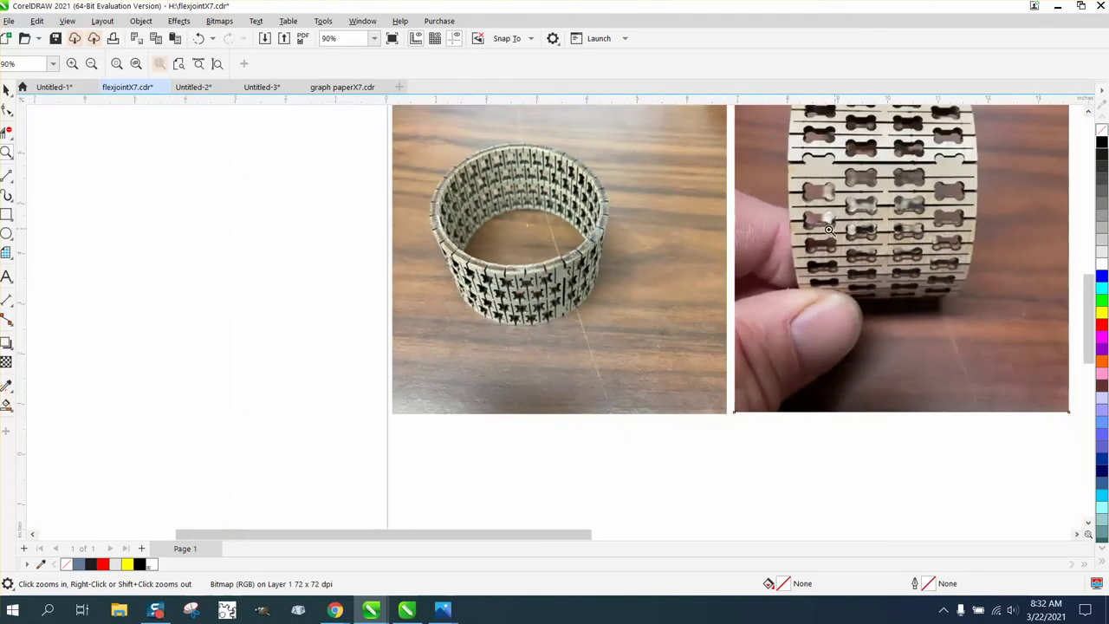
drag(791, 180, 993, 227)
scroll(617, 260, down, 2)
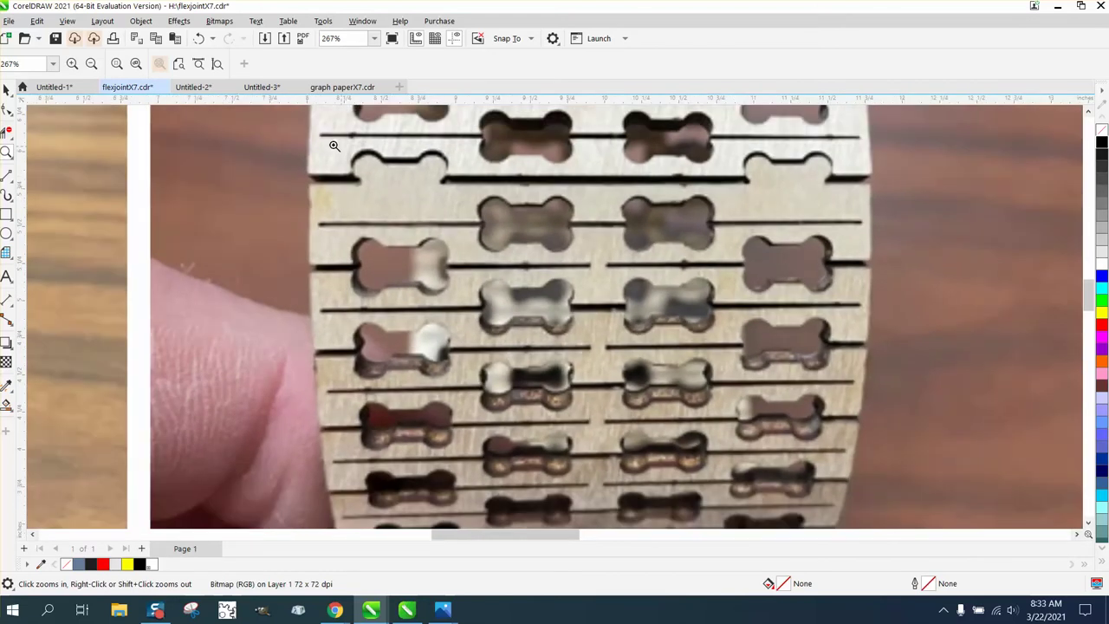
scroll(364, 258, up, 2)
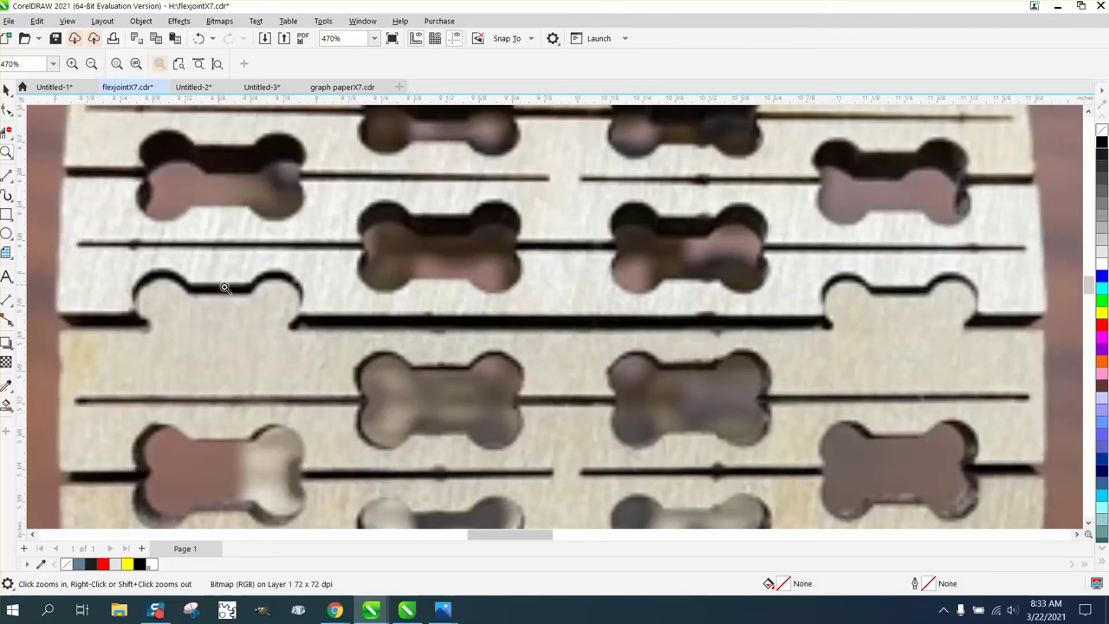
scroll(650, 299, down, 5)
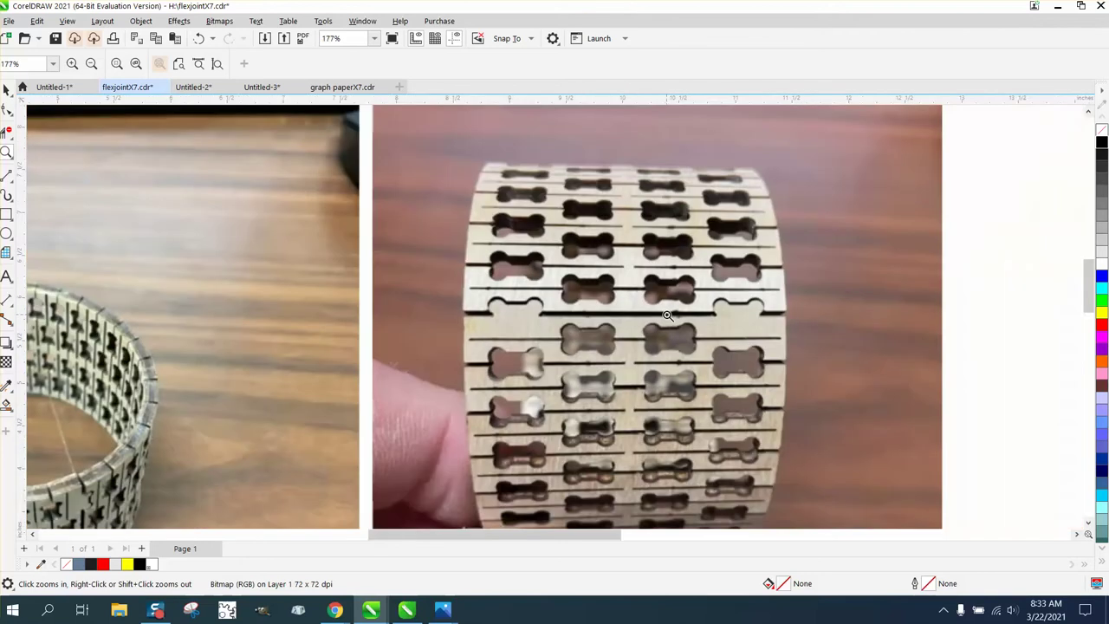
scroll(767, 322, down, 2)
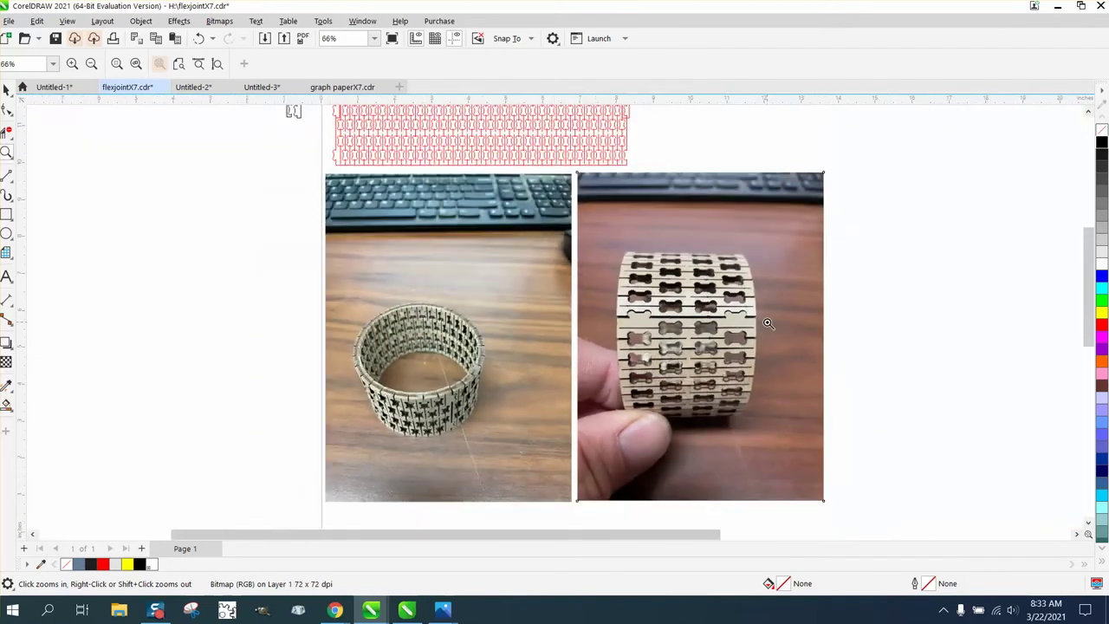
scroll(565, 244, down, 1)
drag(318, 112, 737, 218)
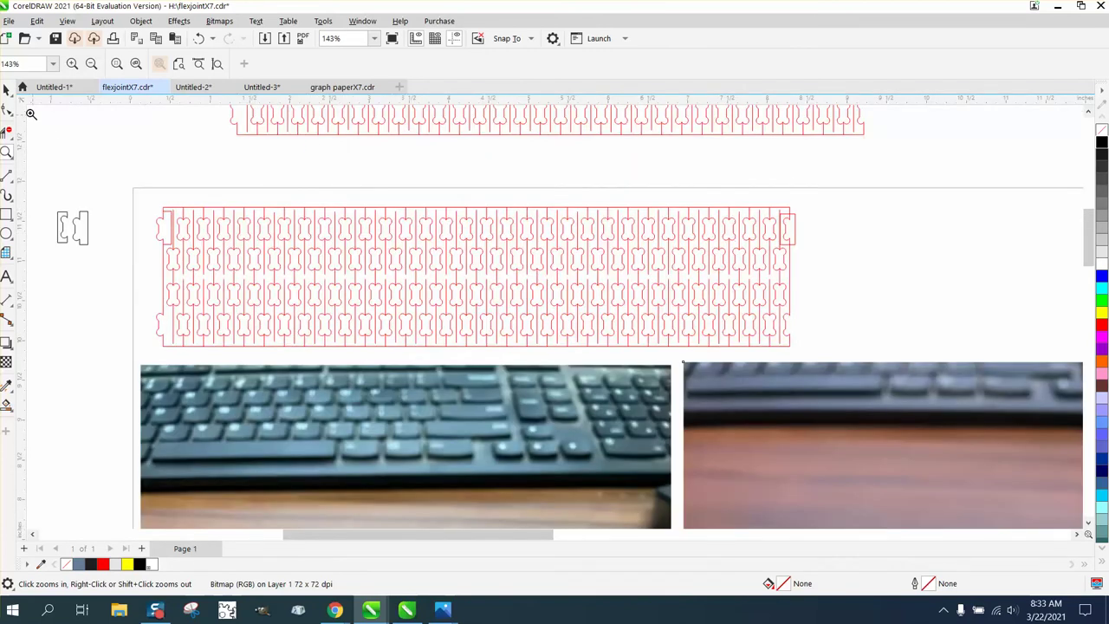
Step: Check the small stray curves at the pattern's corners and left of the page
click(6, 89)
click(167, 214)
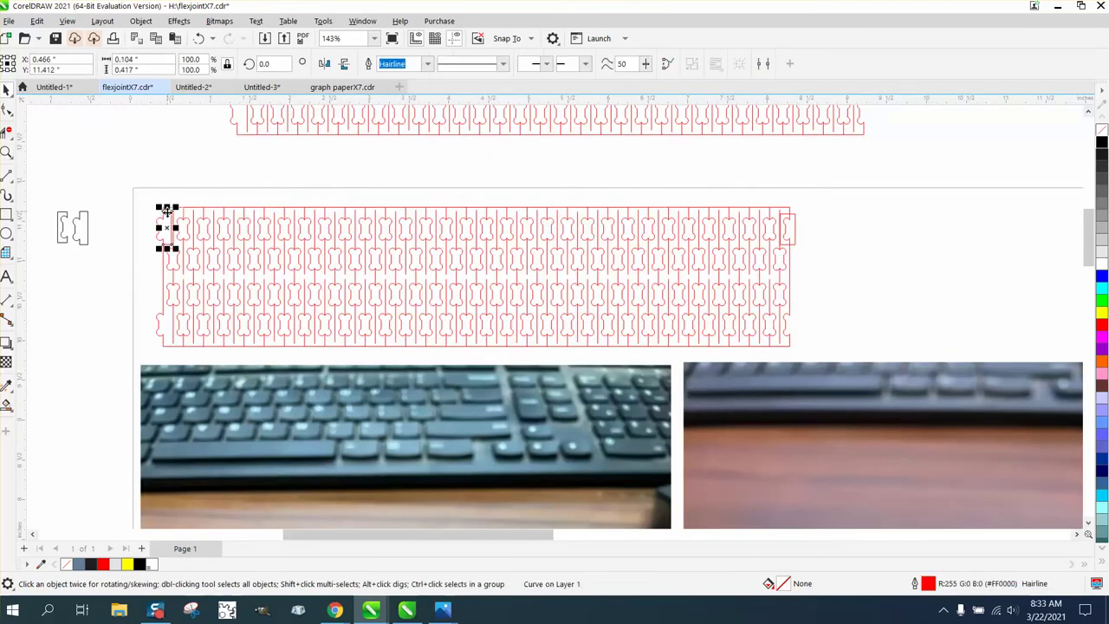
click(198, 213)
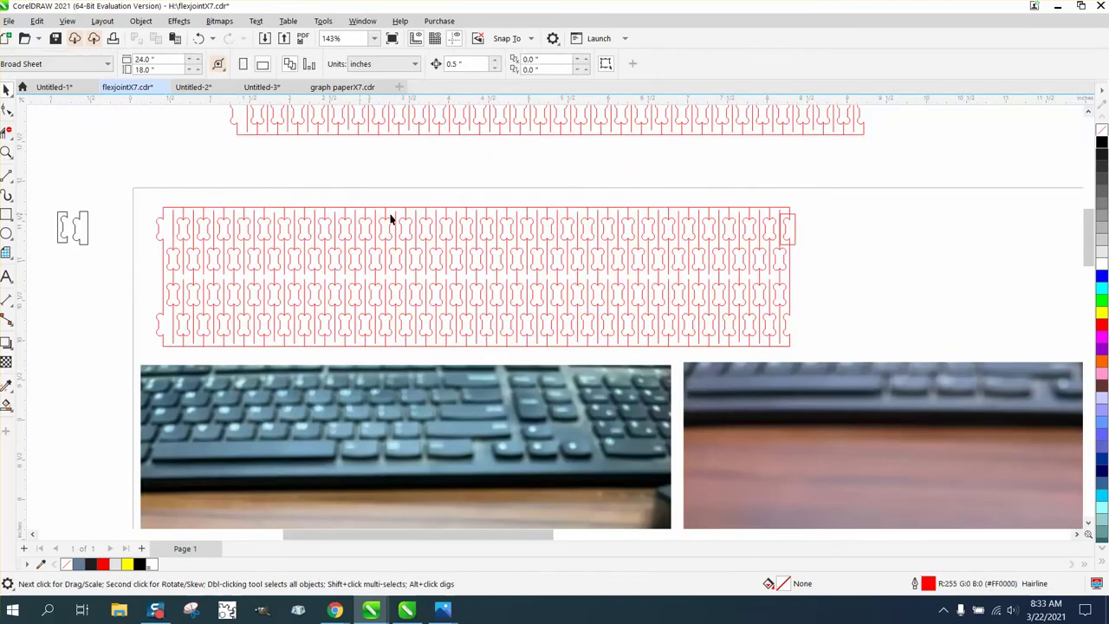
click(794, 219)
click(793, 233)
drag(50, 208, 108, 253)
click(112, 252)
Step: Close the top-left and lower-left half-bones with vertical 2-point lines
click(6, 152)
drag(127, 197, 315, 389)
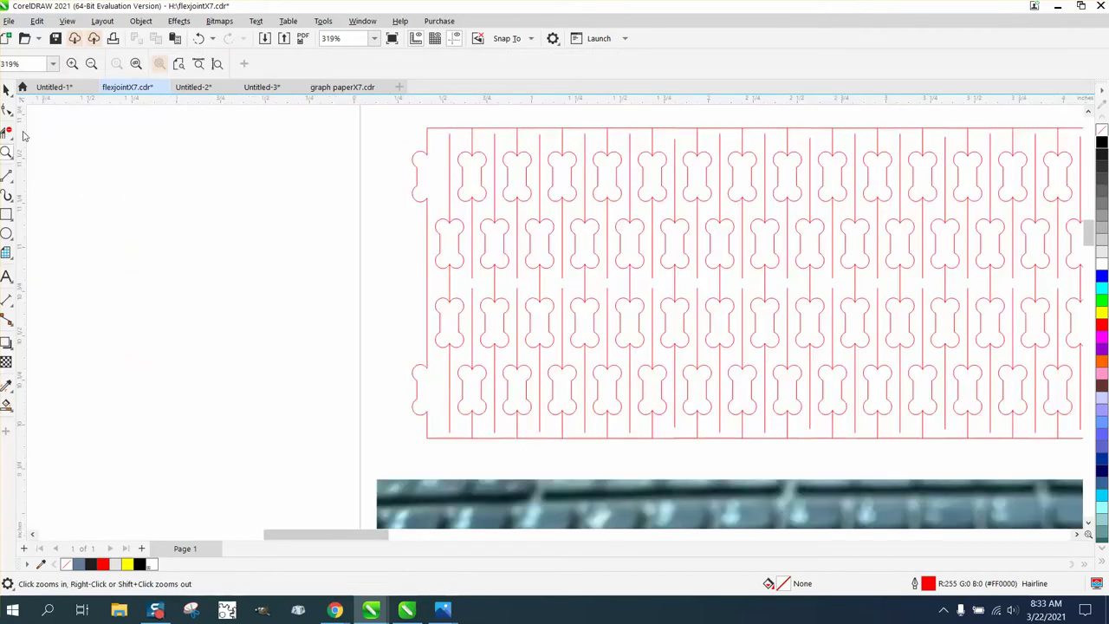
click(10, 179)
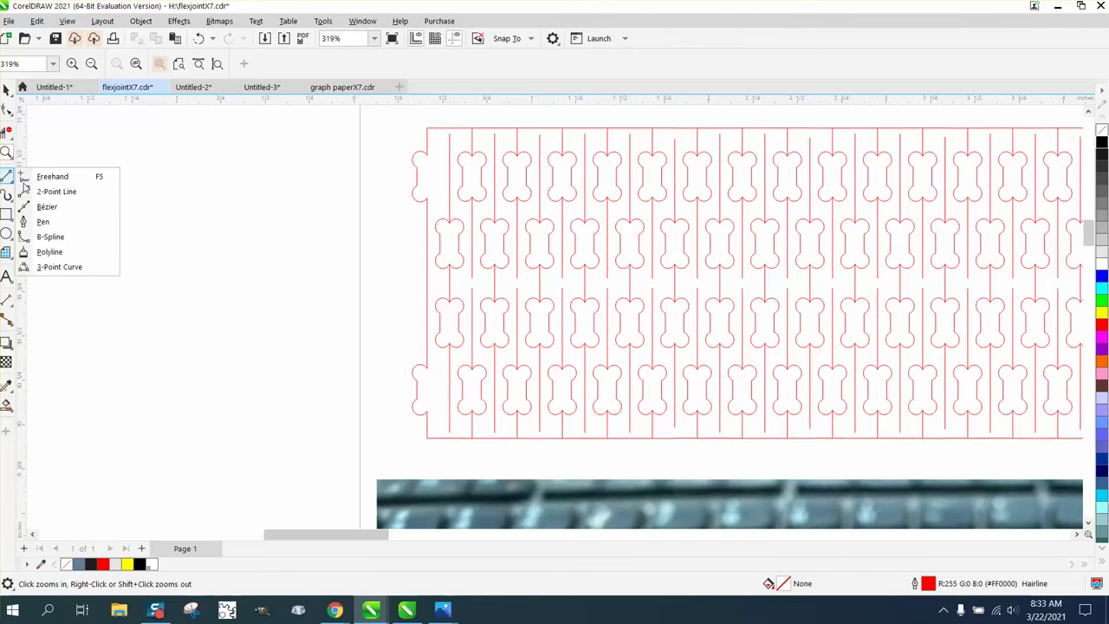
click(61, 192)
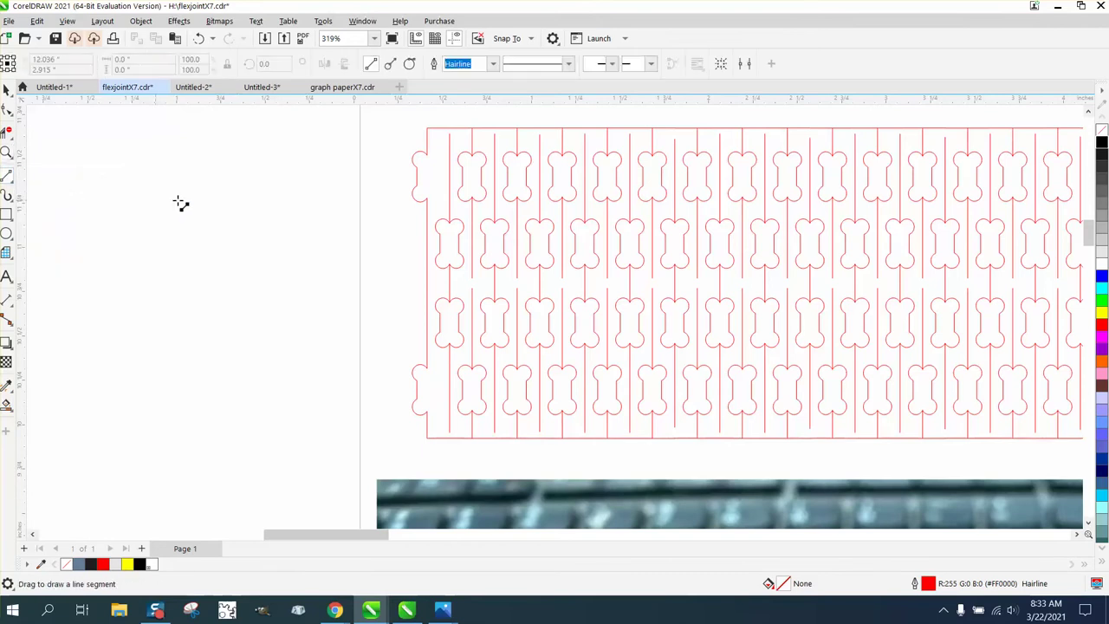
drag(427, 153, 427, 197)
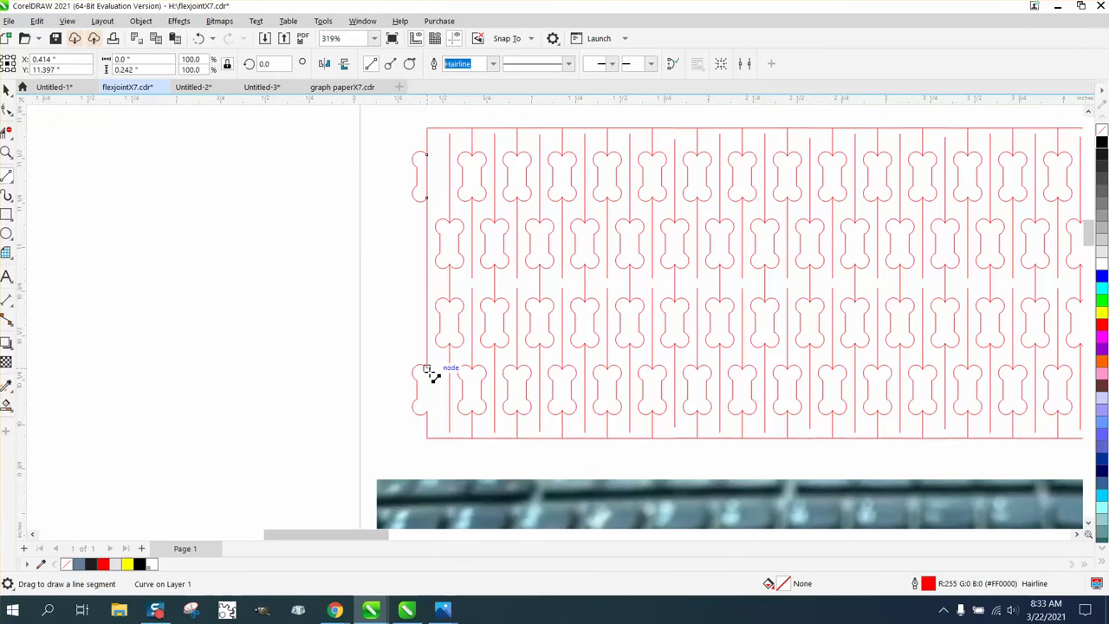
drag(426, 368, 428, 410)
Step: Smart Fill both half-bones with black and nudge the filled copies left off the pattern
click(7, 405)
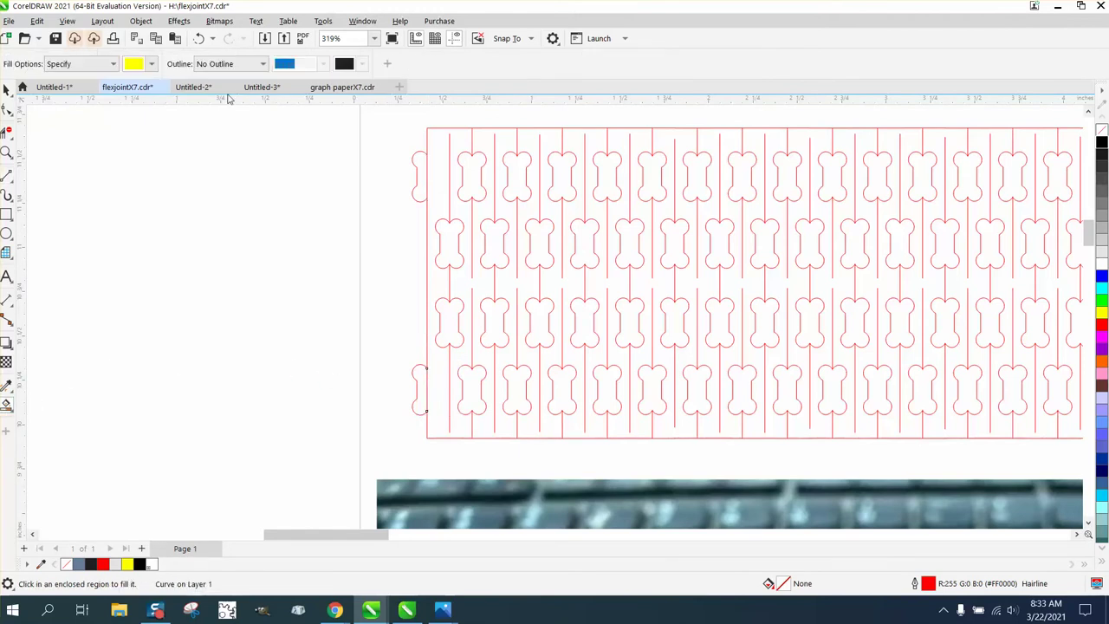
click(152, 63)
click(142, 131)
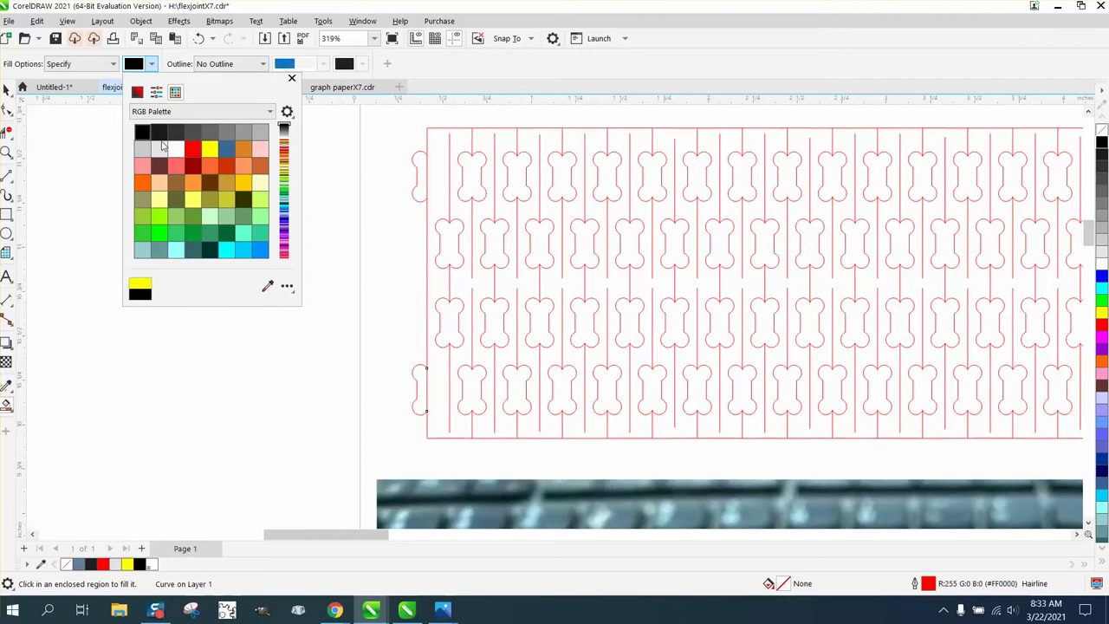
click(420, 166)
click(419, 164)
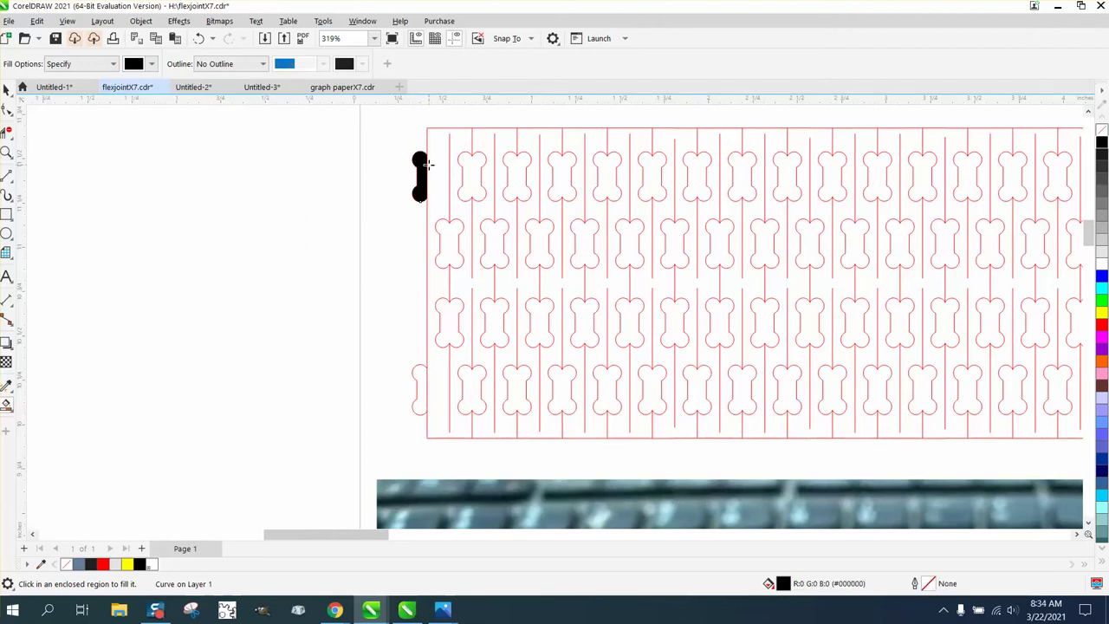
key(Left)
key(Right)
click(421, 375)
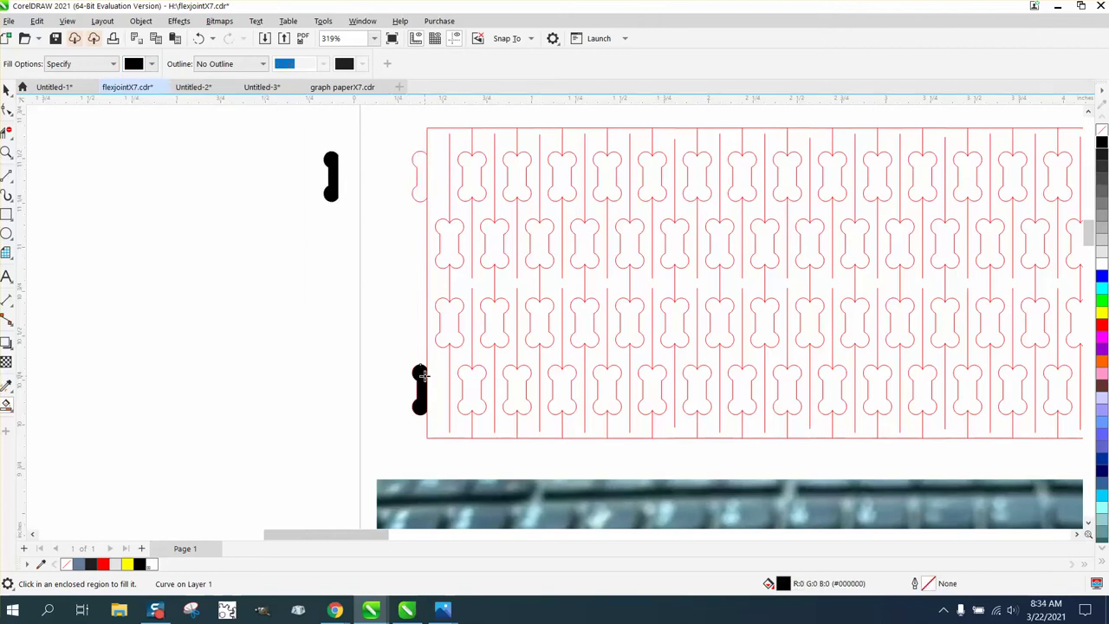
key(Left)
click(7, 90)
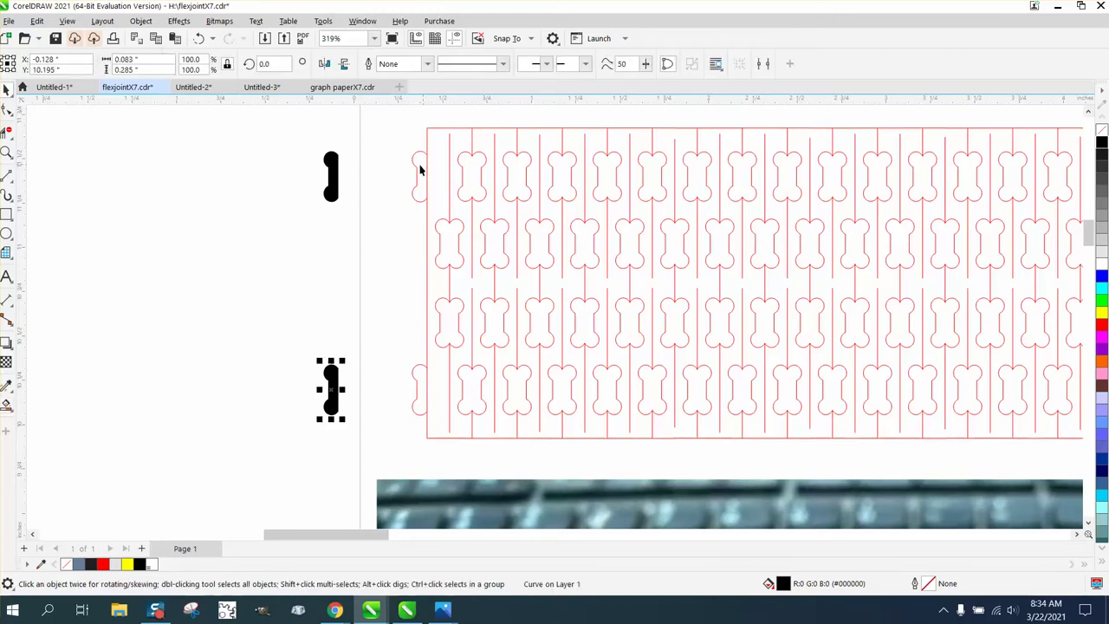
Step: Trim away the border segments beside the top-left and lower-left half-bones with Virtual Segment Delete
click(7, 132)
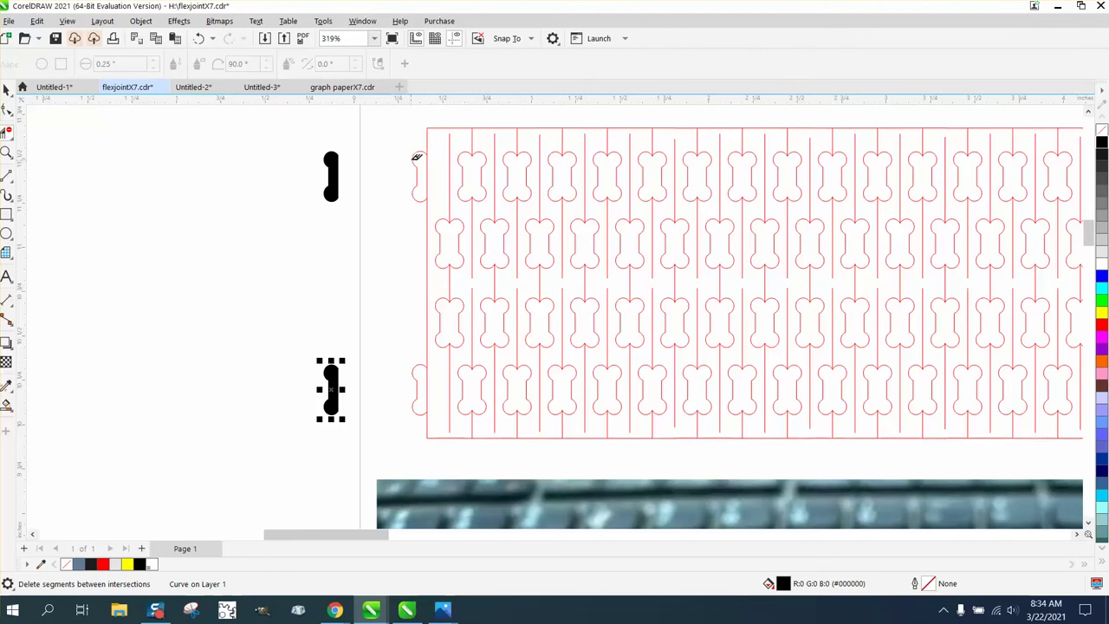
drag(416, 151, 418, 207)
drag(416, 376, 420, 415)
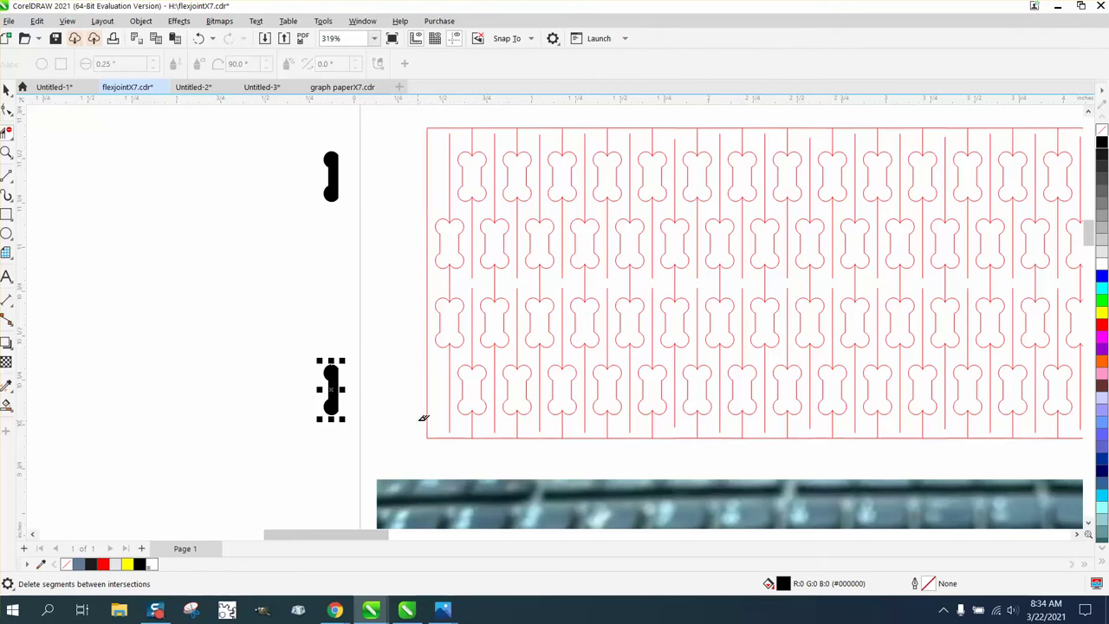
click(199, 39)
click(199, 39)
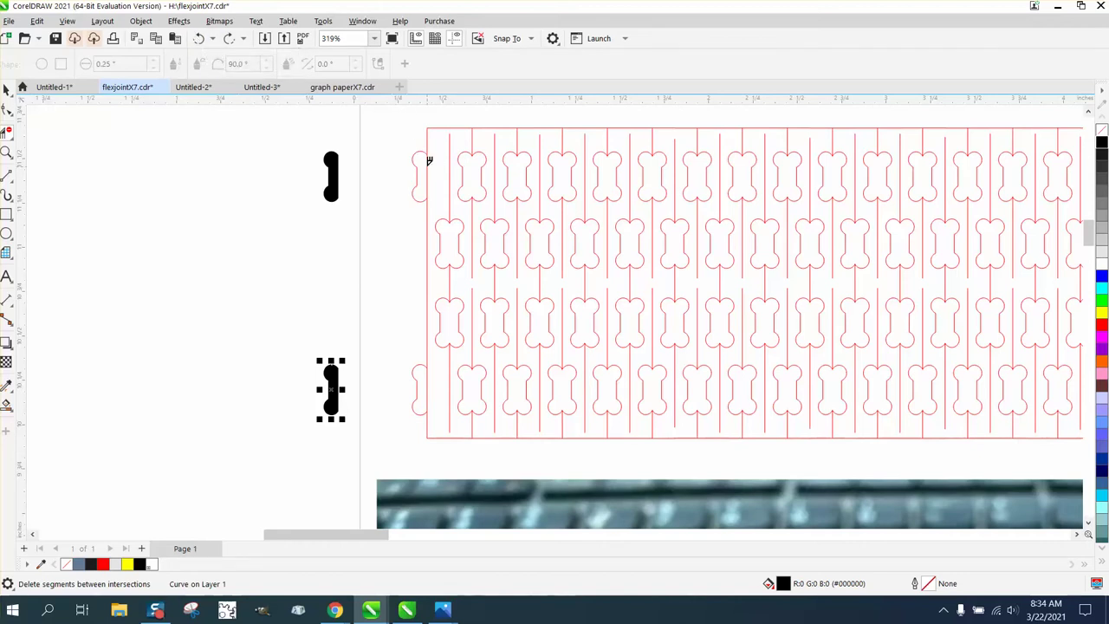
click(428, 165)
click(428, 383)
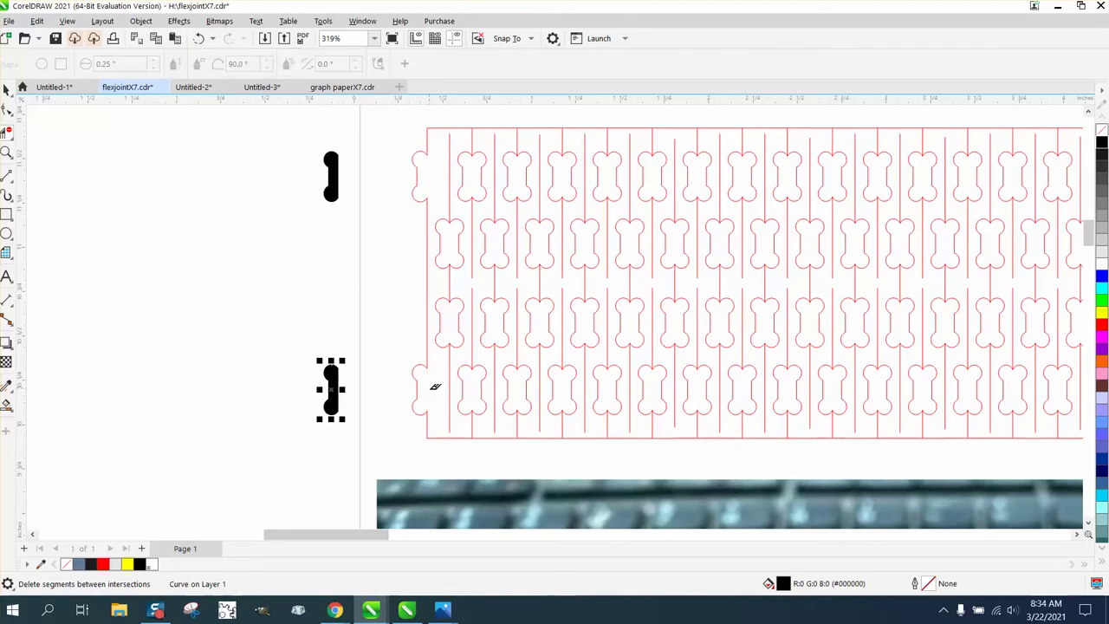
Step: Draw a vertical 2-point line down the half-bone's open side at the pattern's left end
click(7, 153)
drag(373, 145, 540, 285)
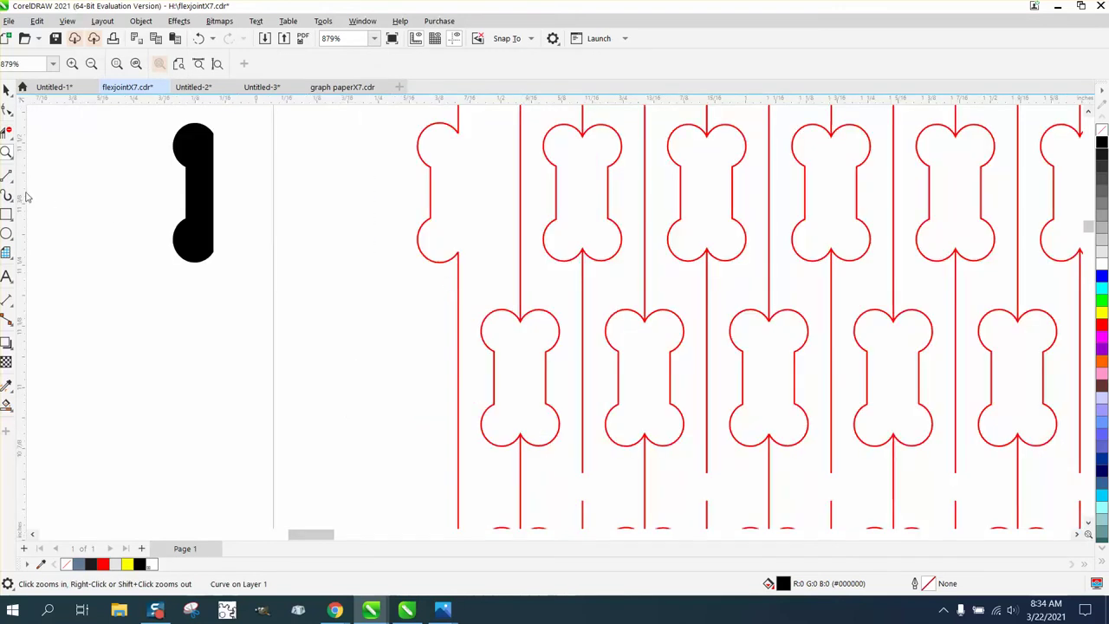
click(11, 180)
click(50, 196)
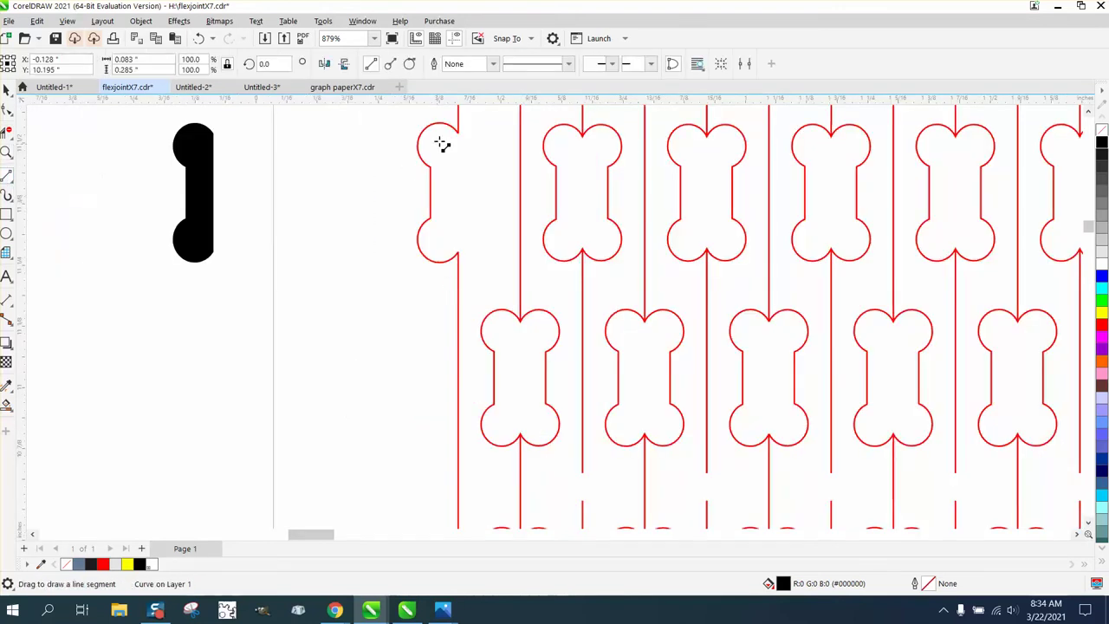
drag(458, 131, 460, 251)
Step: Break the red pattern curve apart and delete the left half-bone piece
click(11, 93)
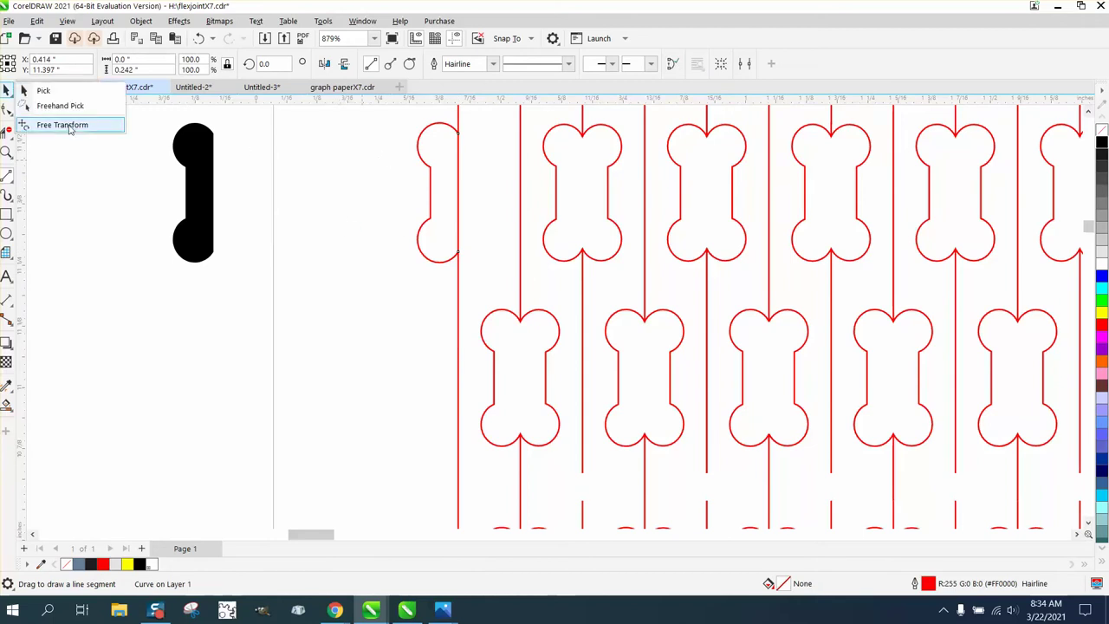
click(43, 90)
click(423, 163)
click(416, 173)
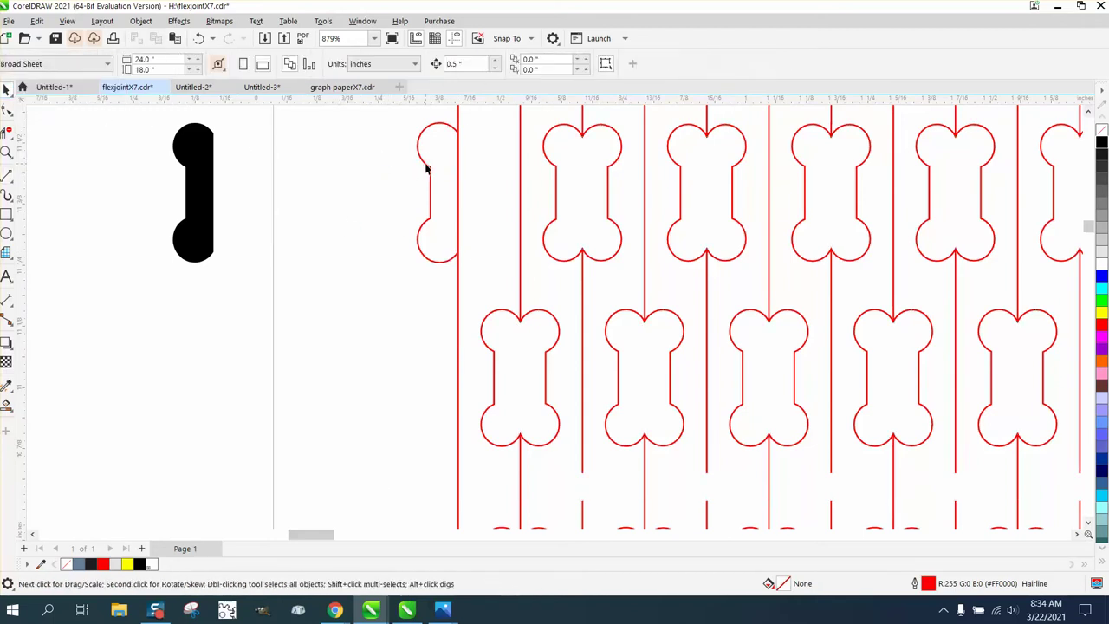
click(425, 168)
click(141, 22)
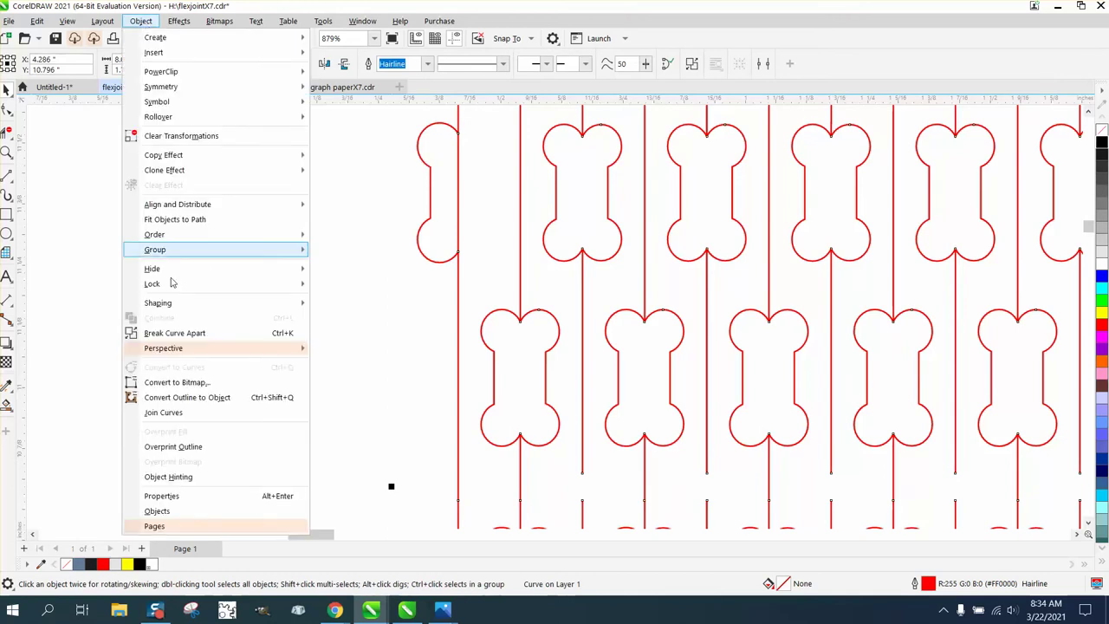
click(178, 334)
click(424, 193)
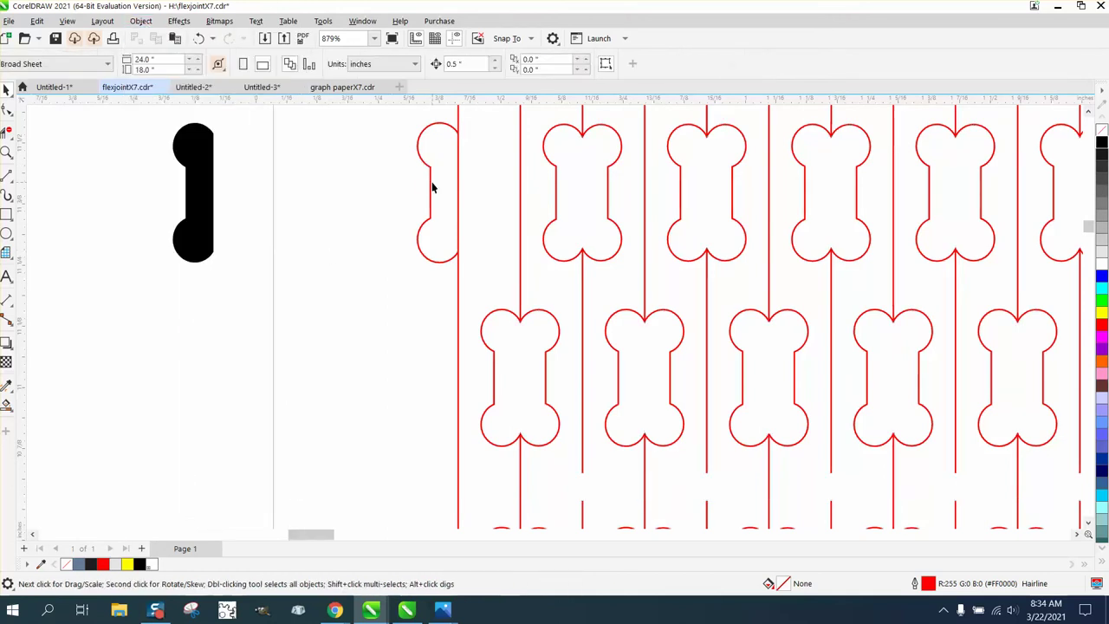
click(430, 184)
key(Delete)
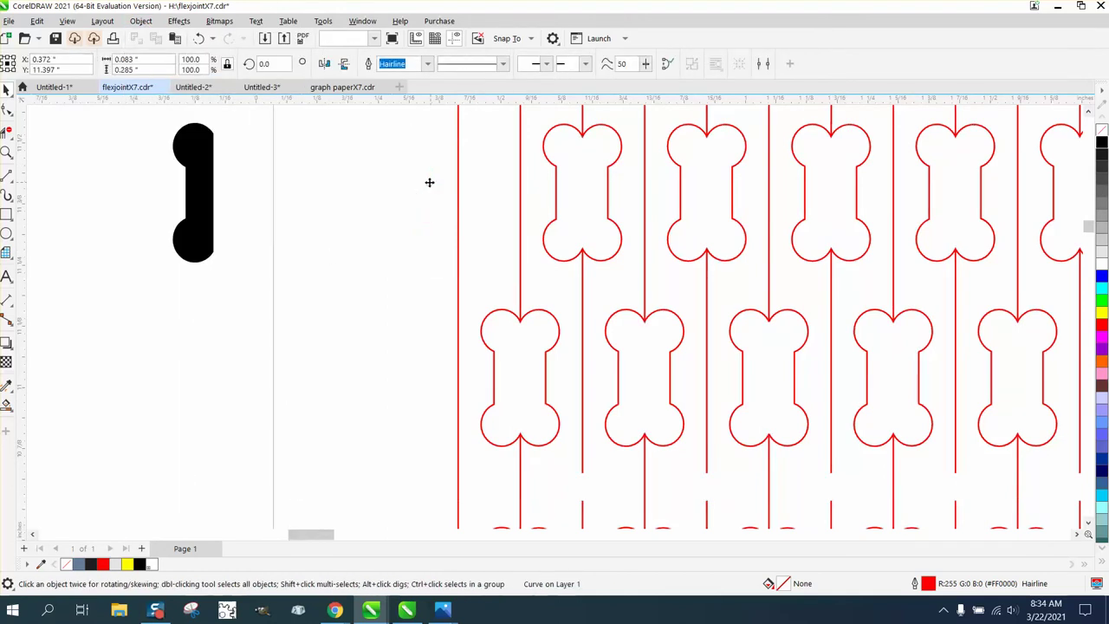
Step: Give the black half-bone shape no fill and a black outline
click(204, 184)
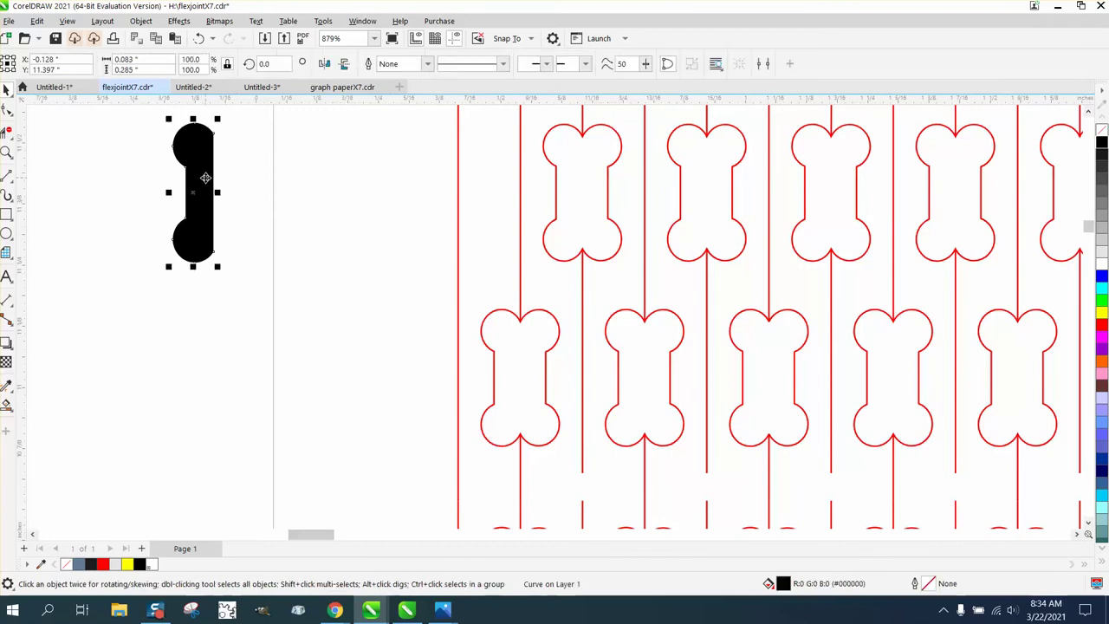
click(1102, 130)
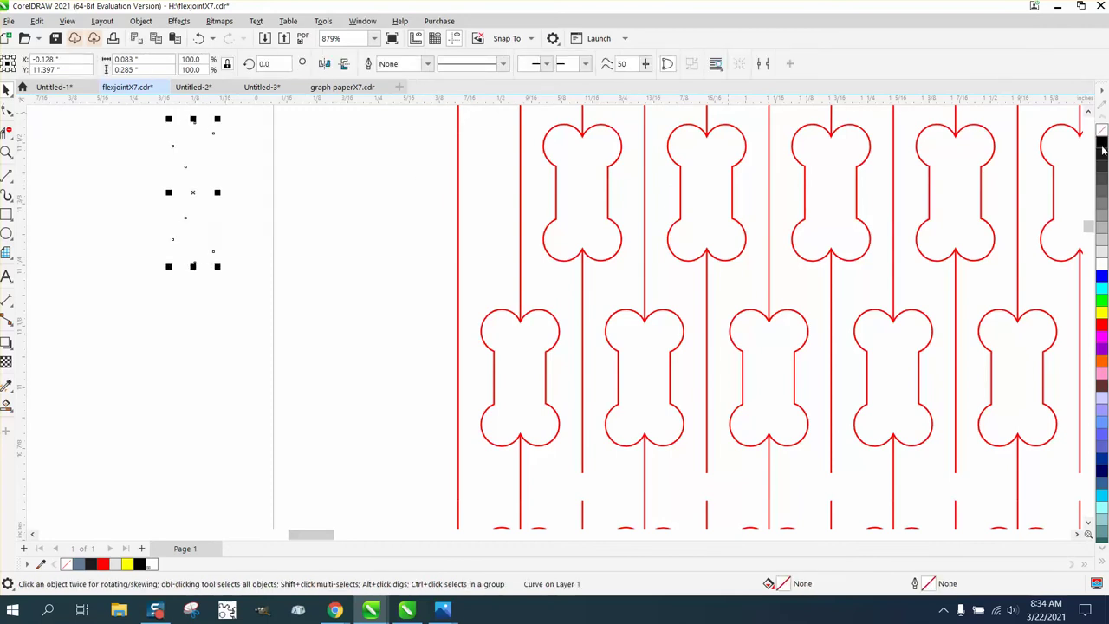
right_click(1103, 143)
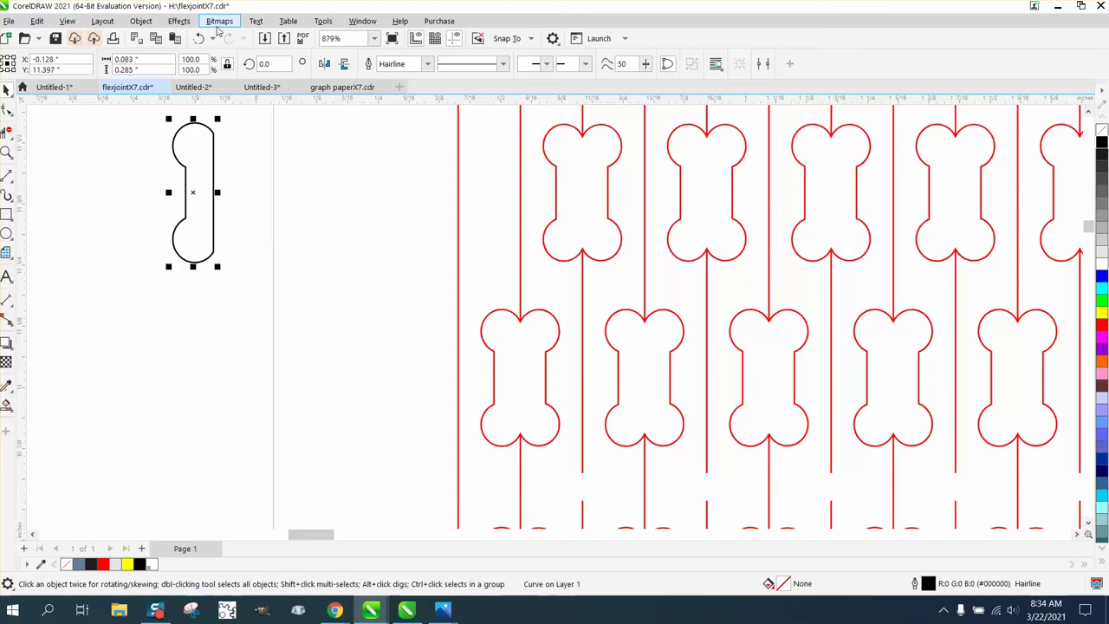
Step: Apply a 1-step, 0.003-inch outside contour to the half-bone shape
click(179, 21)
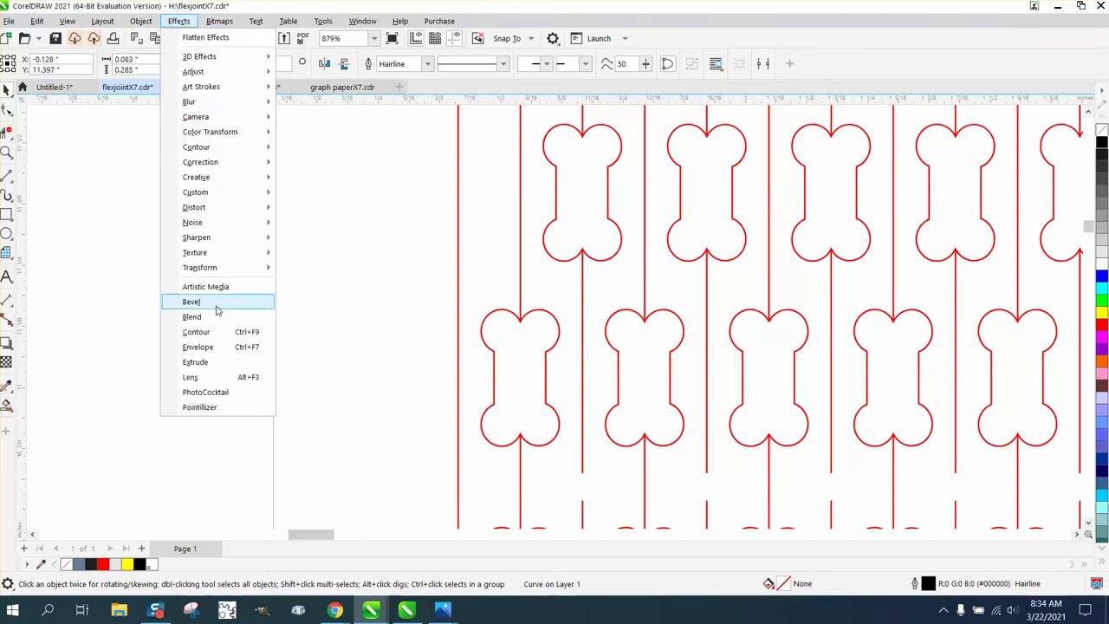
click(212, 332)
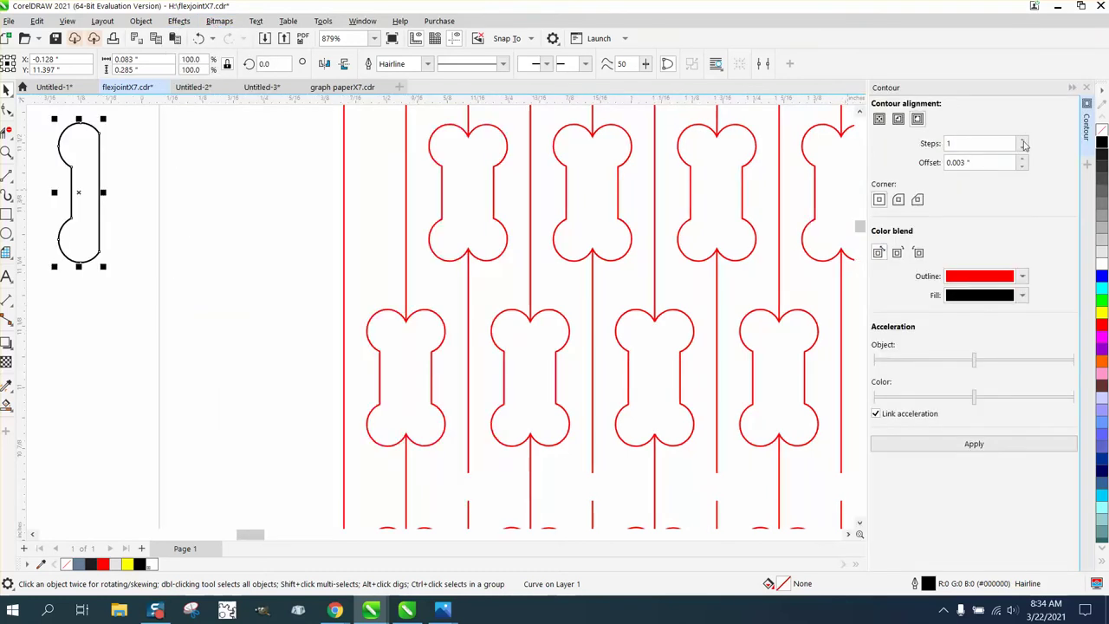
click(952, 143)
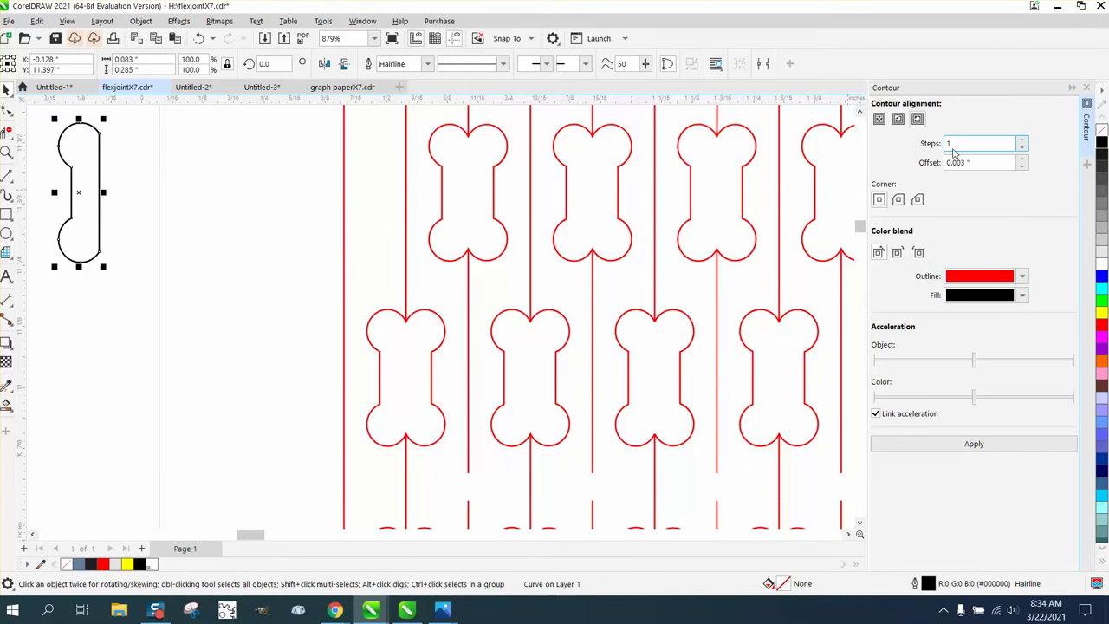
click(974, 445)
Step: Break the contour apart and delete the inner black curve, keeping the red outline
click(7, 152)
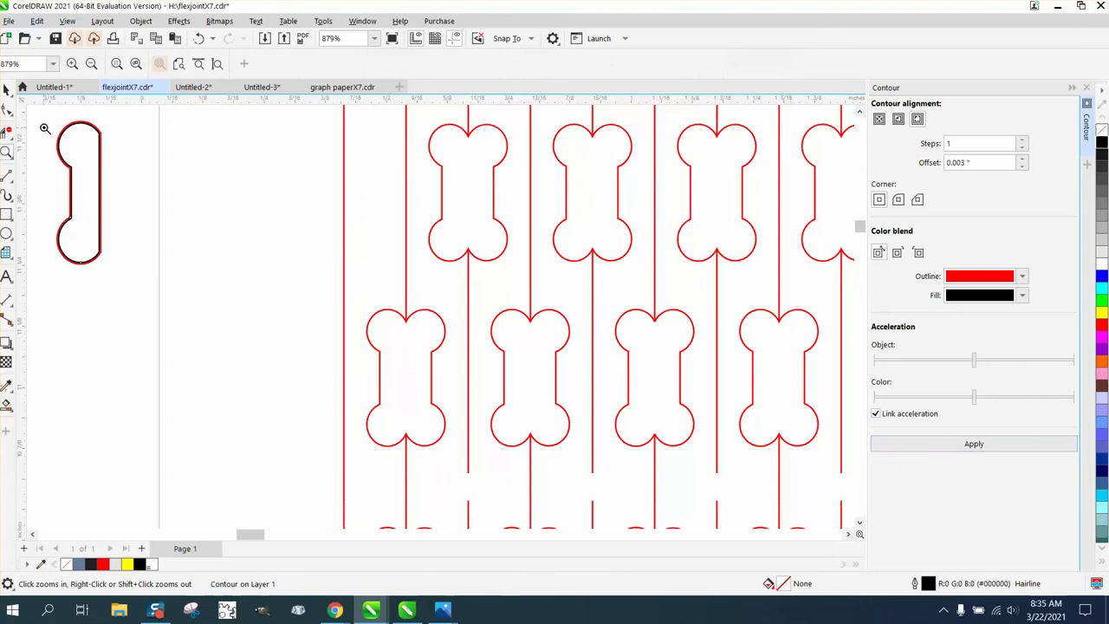
drag(42, 116, 144, 181)
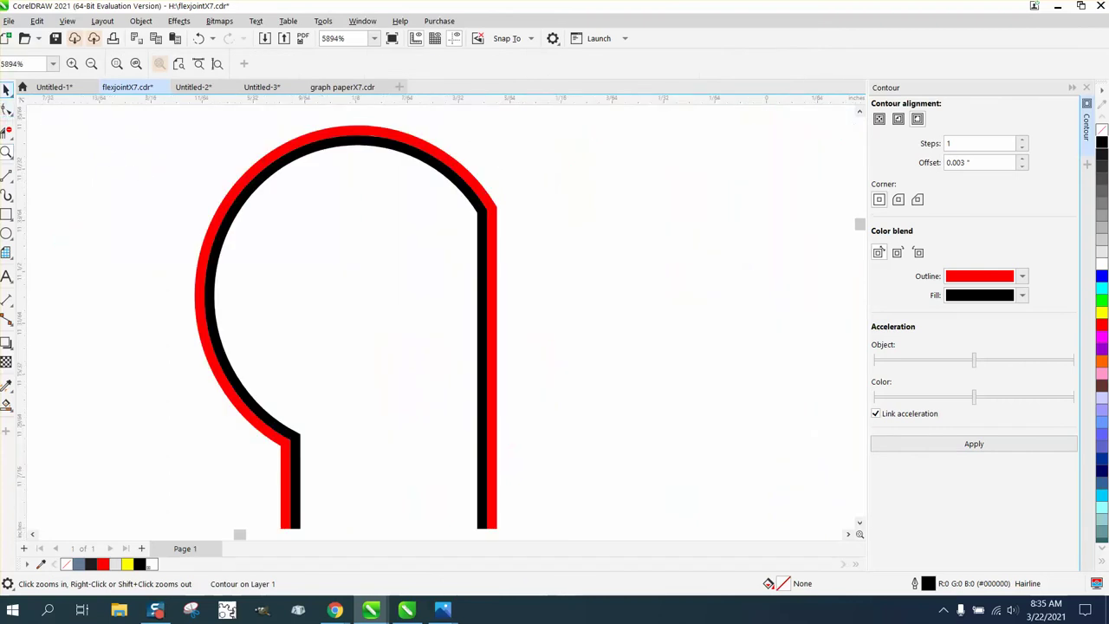
click(6, 89)
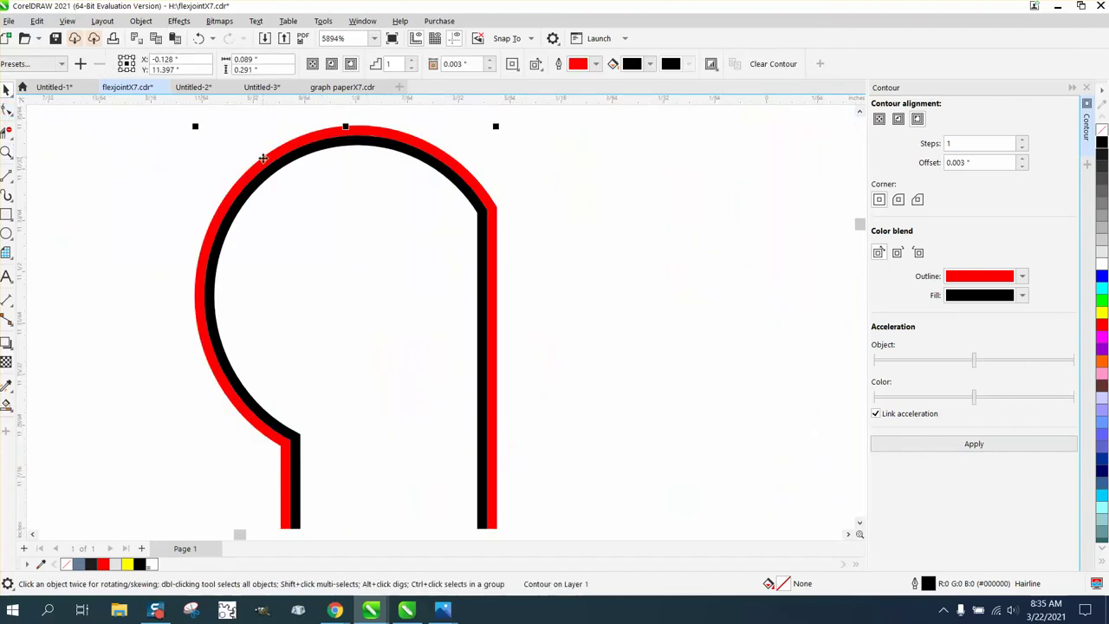
scroll(262, 158, down, 3)
drag(192, 133, 416, 507)
click(140, 20)
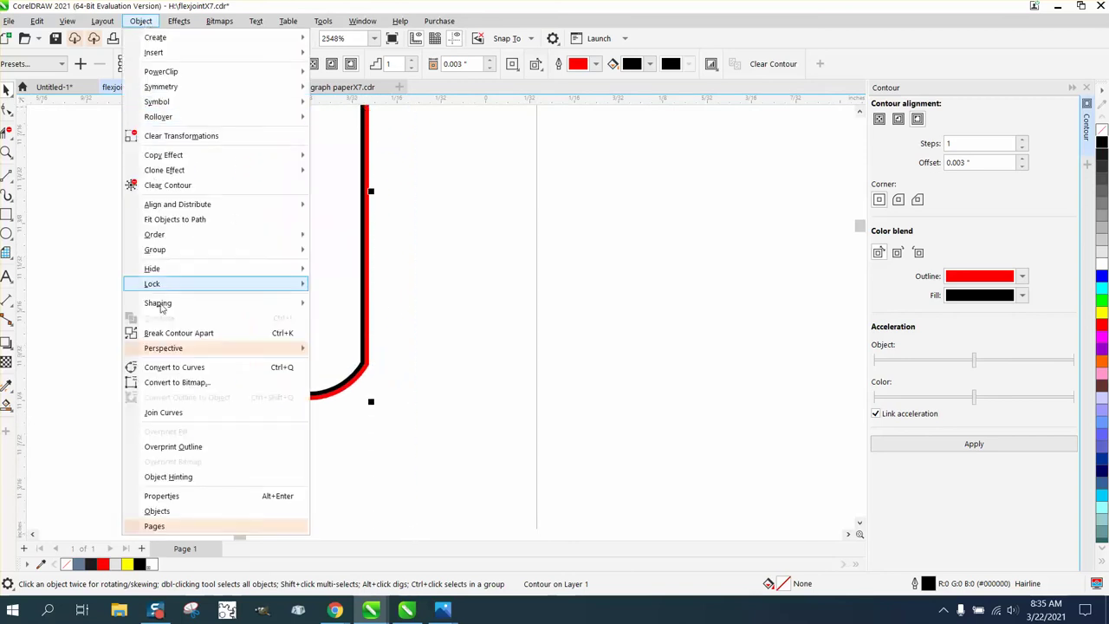
click(176, 334)
click(334, 228)
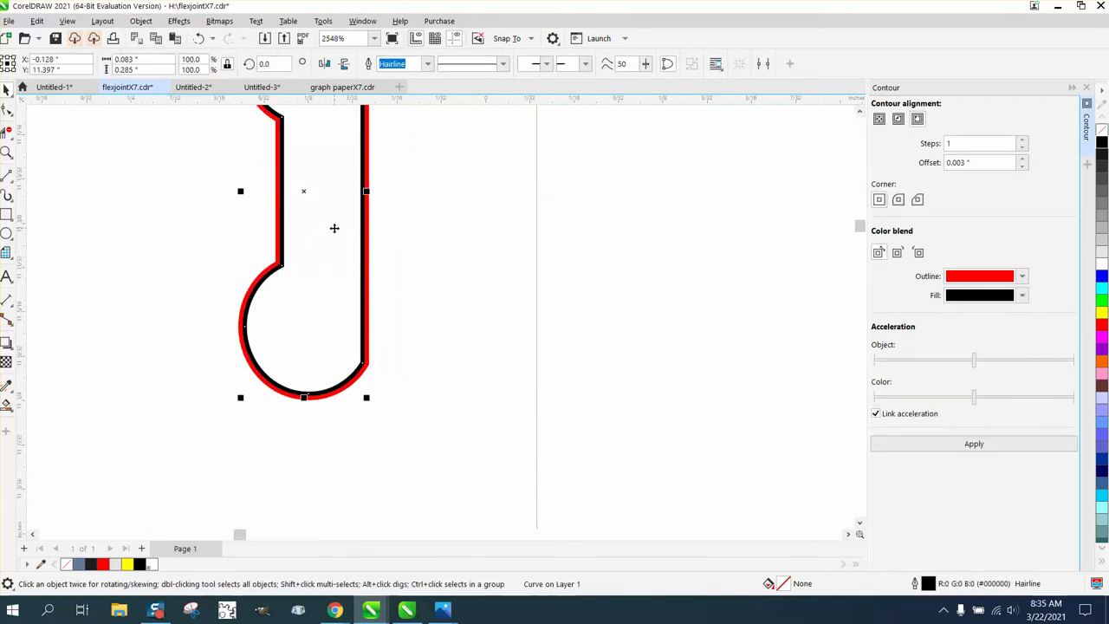
key(Delete)
Step: Nudge the red half-bone right onto the left vertical line and trim the line segment inside it
scroll(329, 270, down, 5)
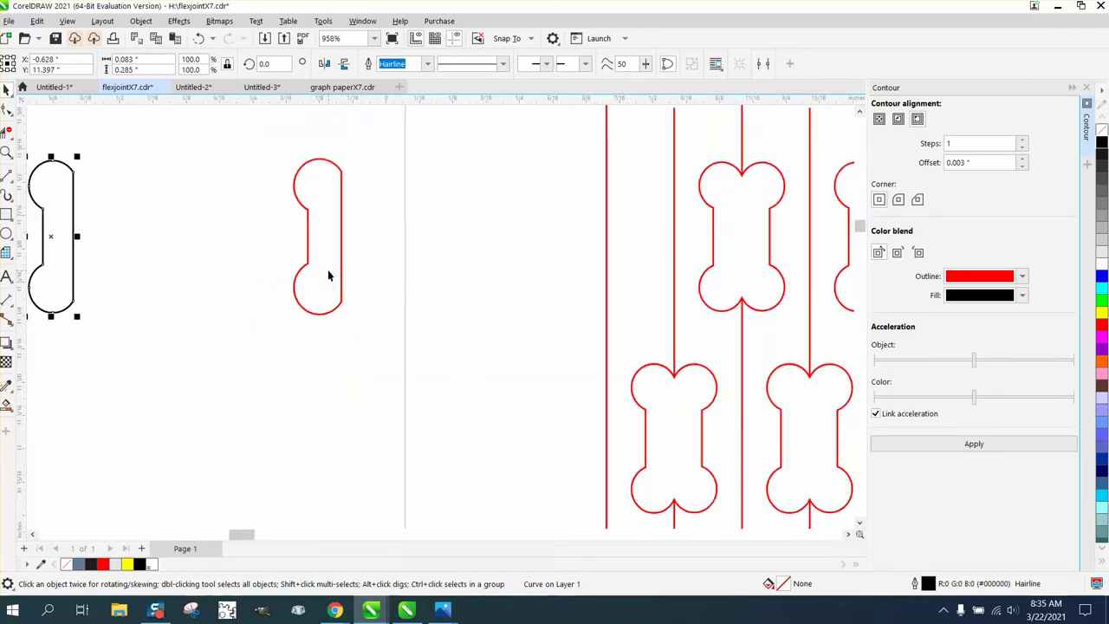
click(328, 272)
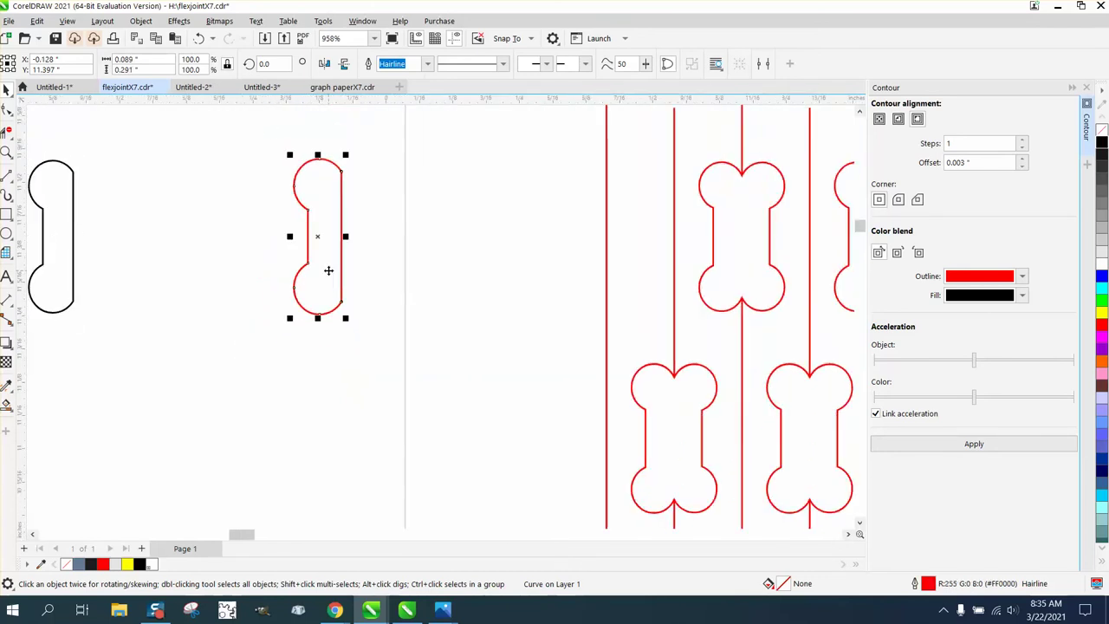
key(Right)
key(Right)
key(Right)
key(Right)
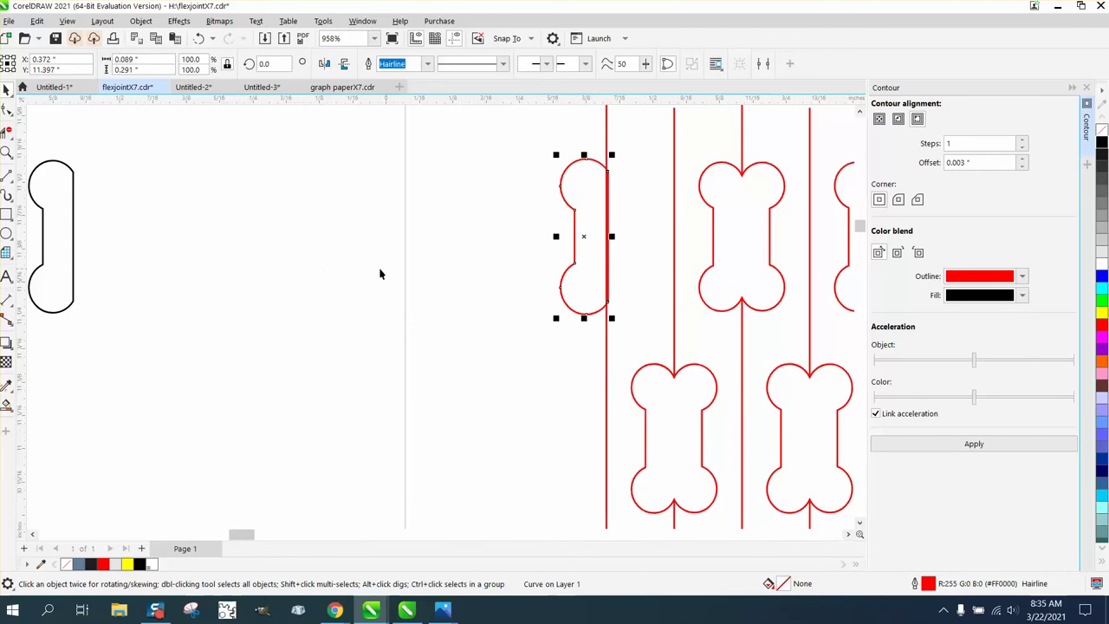
click(7, 152)
drag(524, 158, 708, 351)
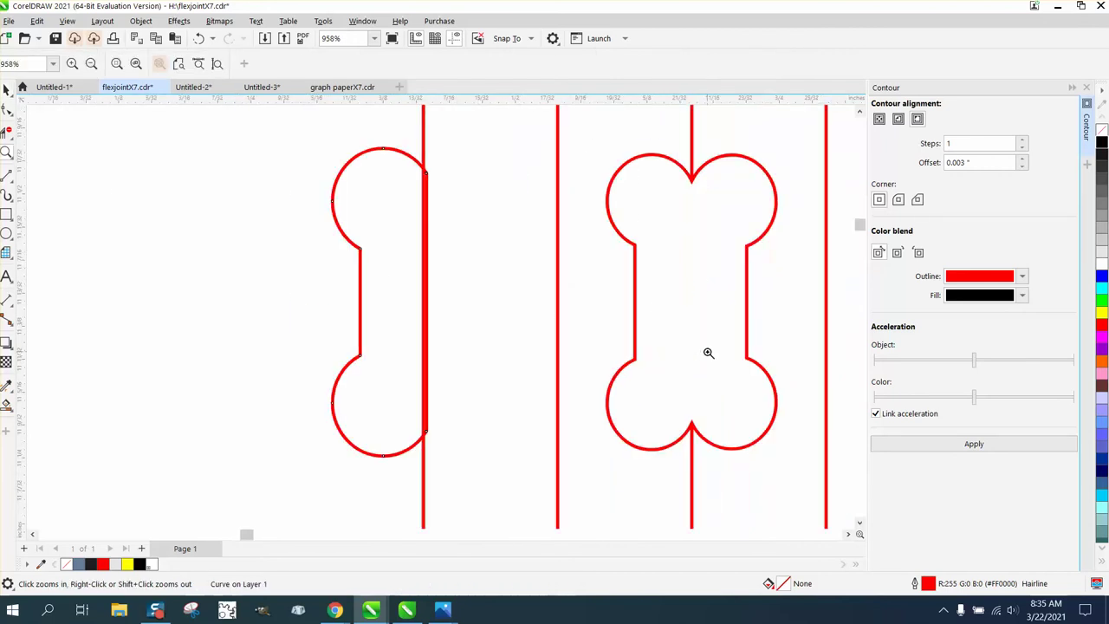
click(7, 130)
drag(400, 215, 486, 268)
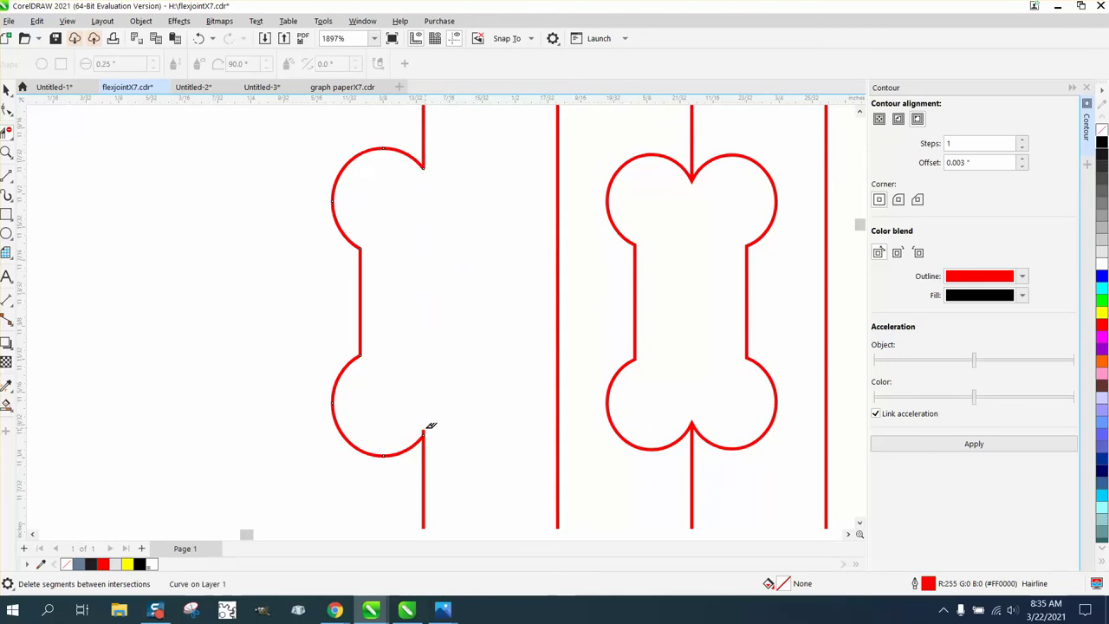
scroll(289, 341, down, 8)
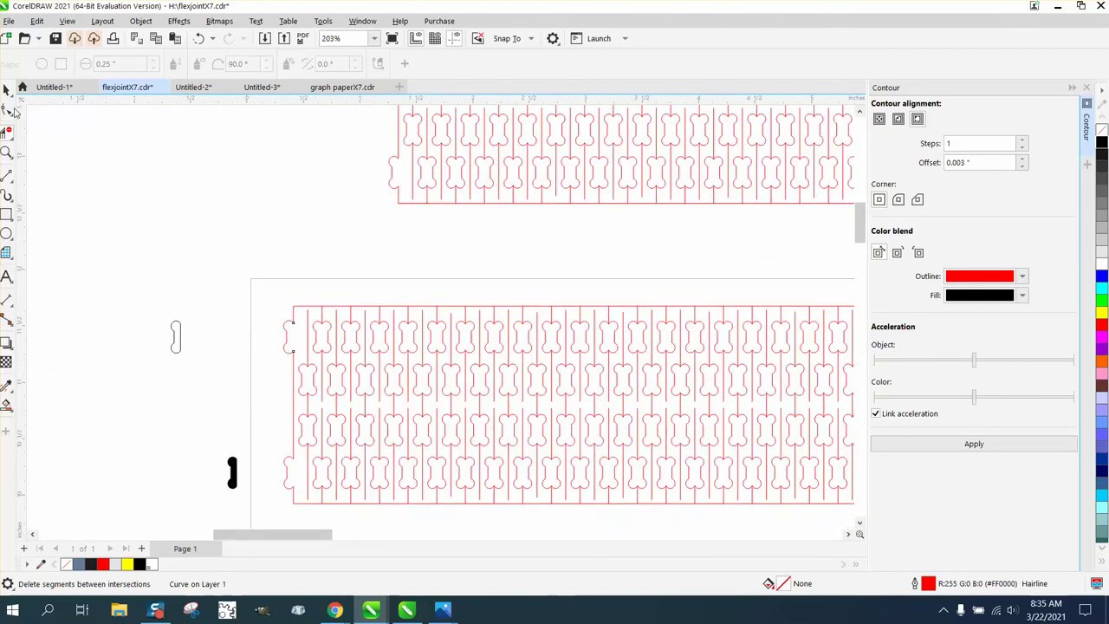
Step: Draw a 2-point line down from the lower bone's edge at the pattern's left end
click(6, 89)
drag(253, 270, 408, 503)
click(6, 152)
drag(167, 423, 351, 498)
click(9, 178)
click(45, 193)
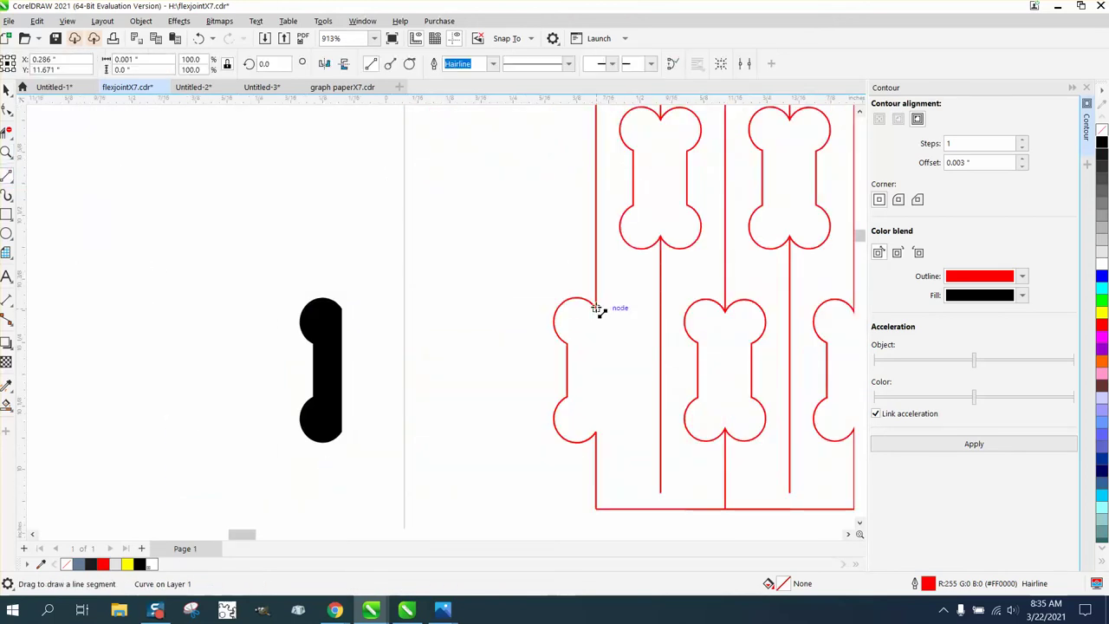
drag(598, 305, 595, 460)
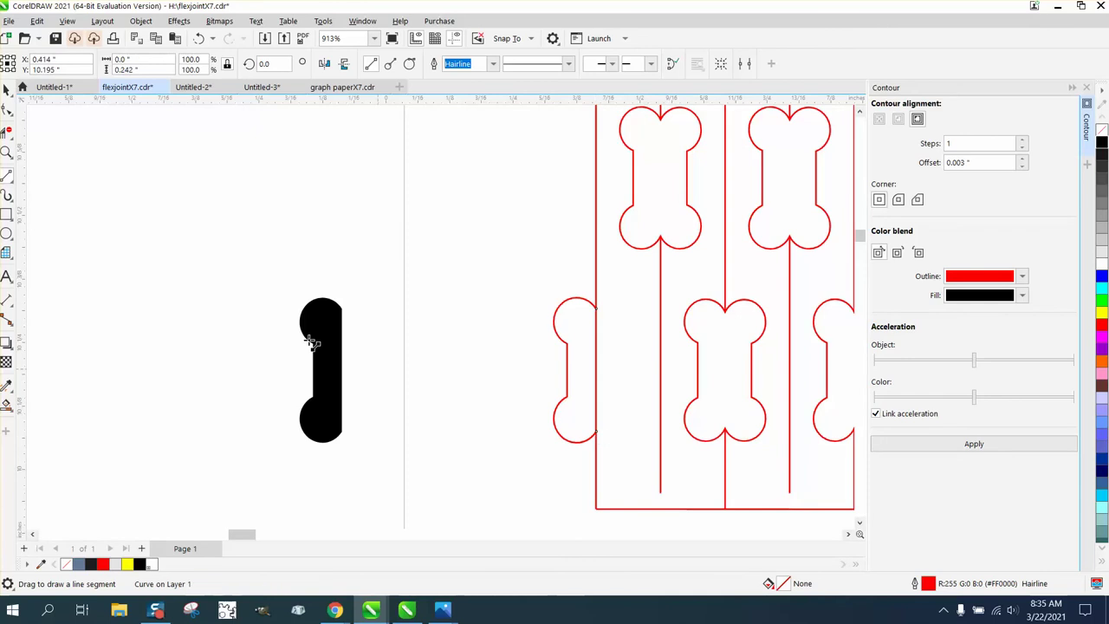
click(6, 89)
Step: Make the black bone an unfilled black outline and apply the red 0.003-inch contour
click(336, 332)
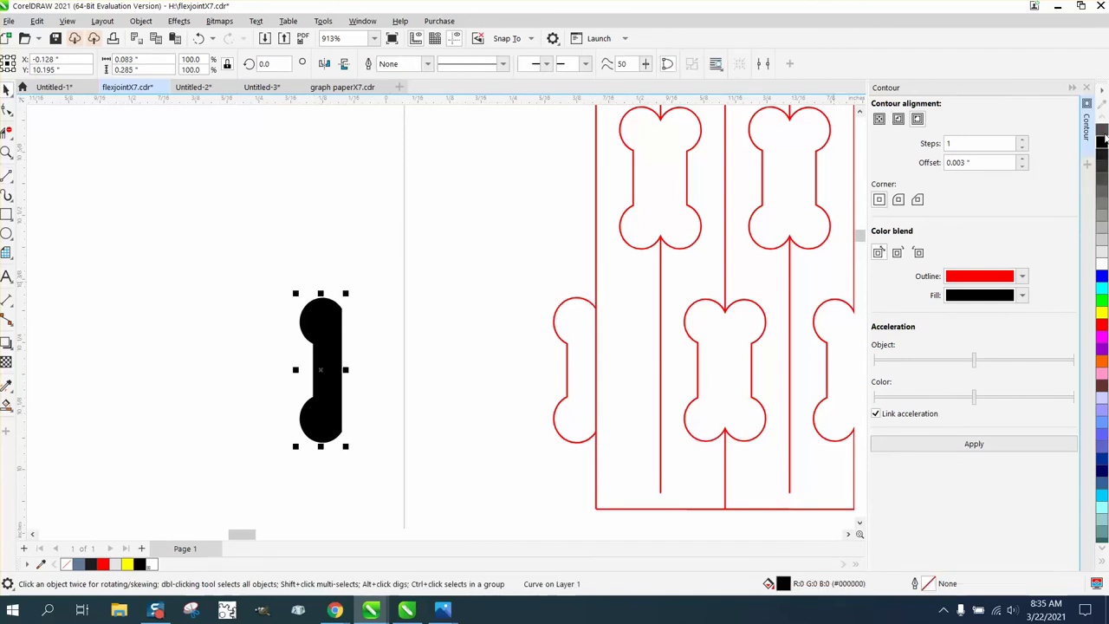
click(1101, 128)
right_click(1102, 142)
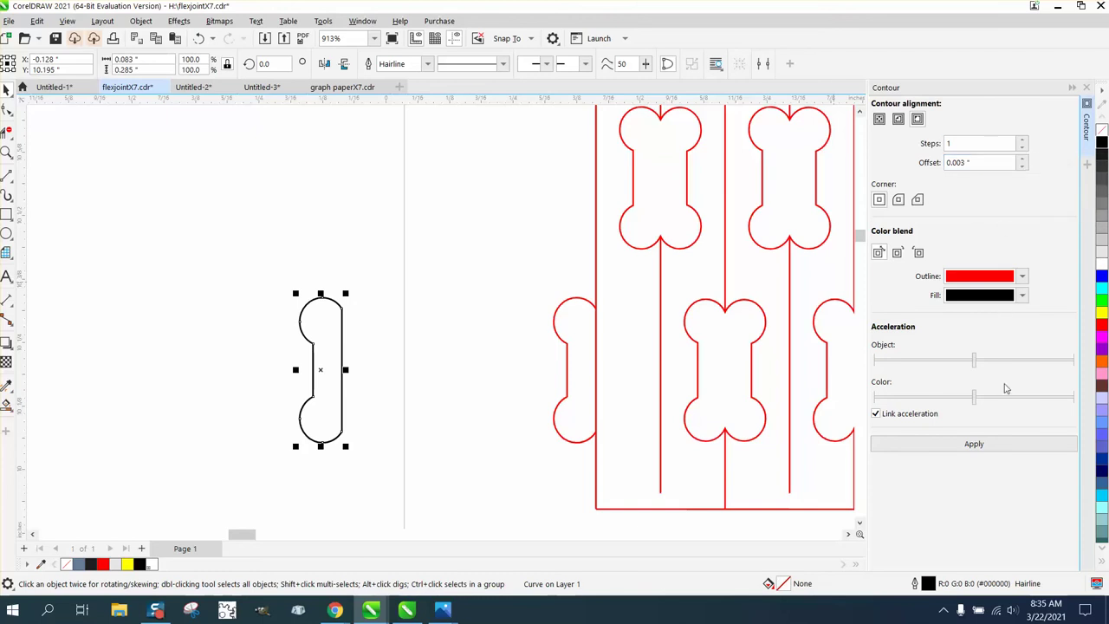
click(974, 444)
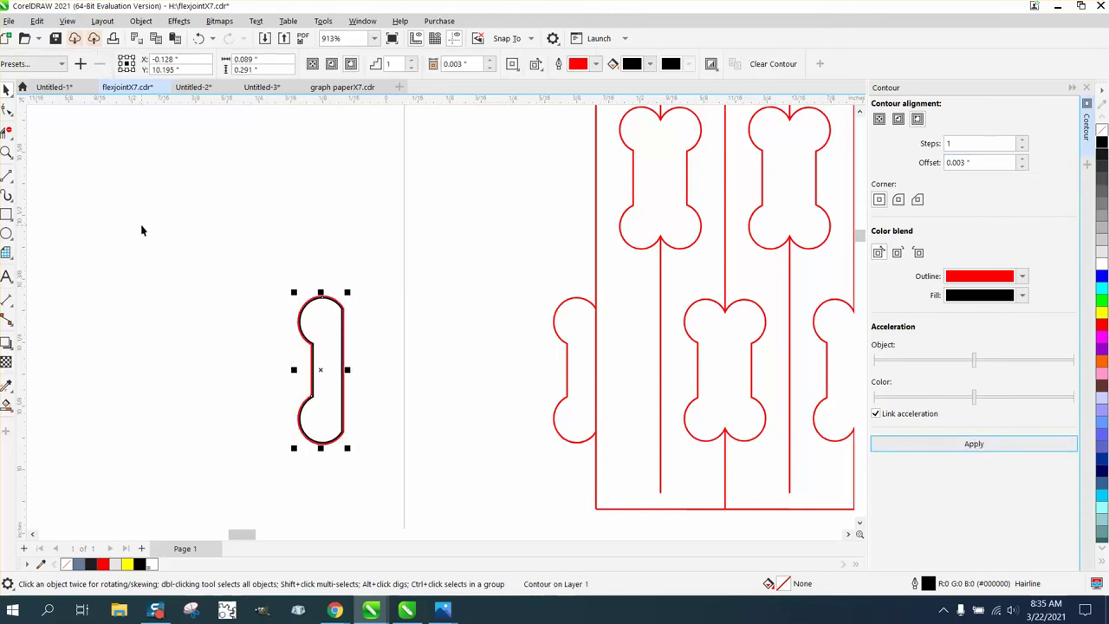
Step: Break the contour apart and nudge the black original bone 0.5 inch left
click(140, 21)
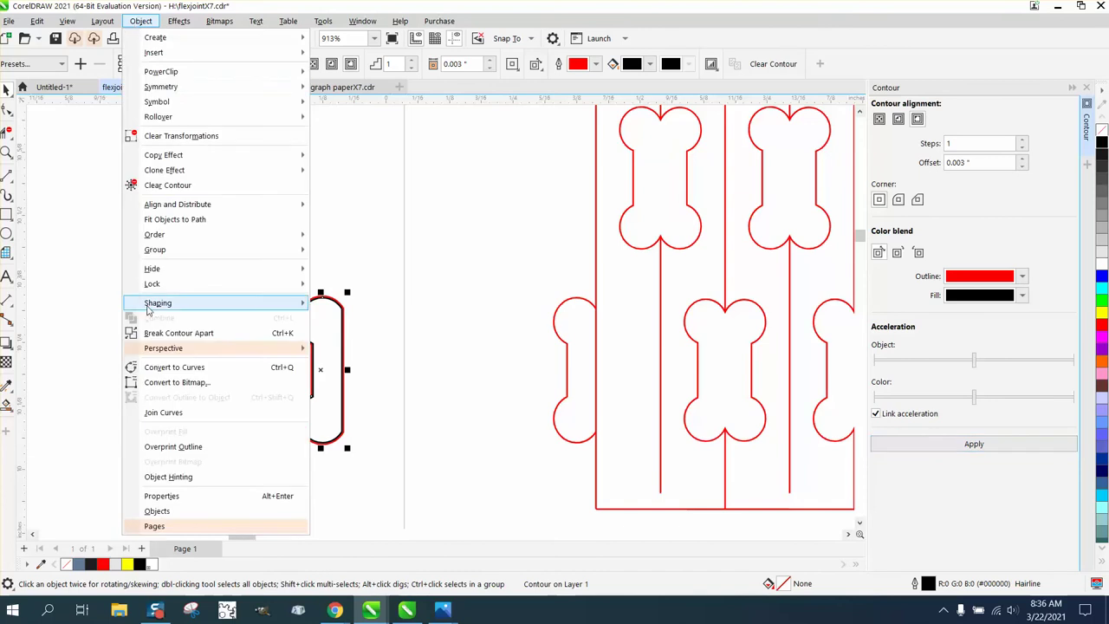
click(171, 334)
click(338, 320)
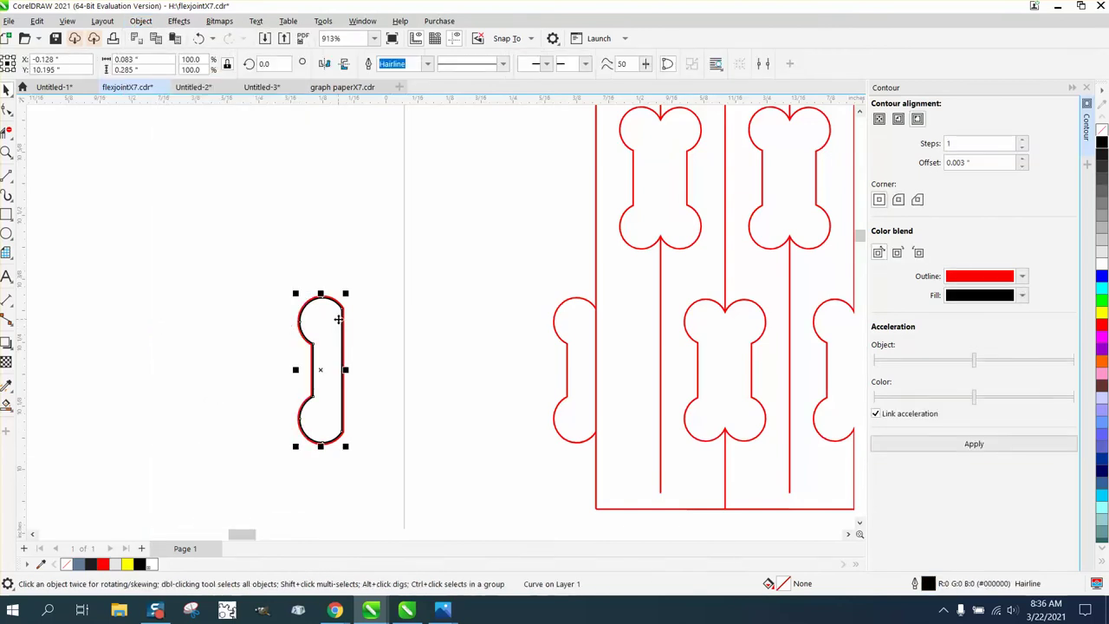
key(Left)
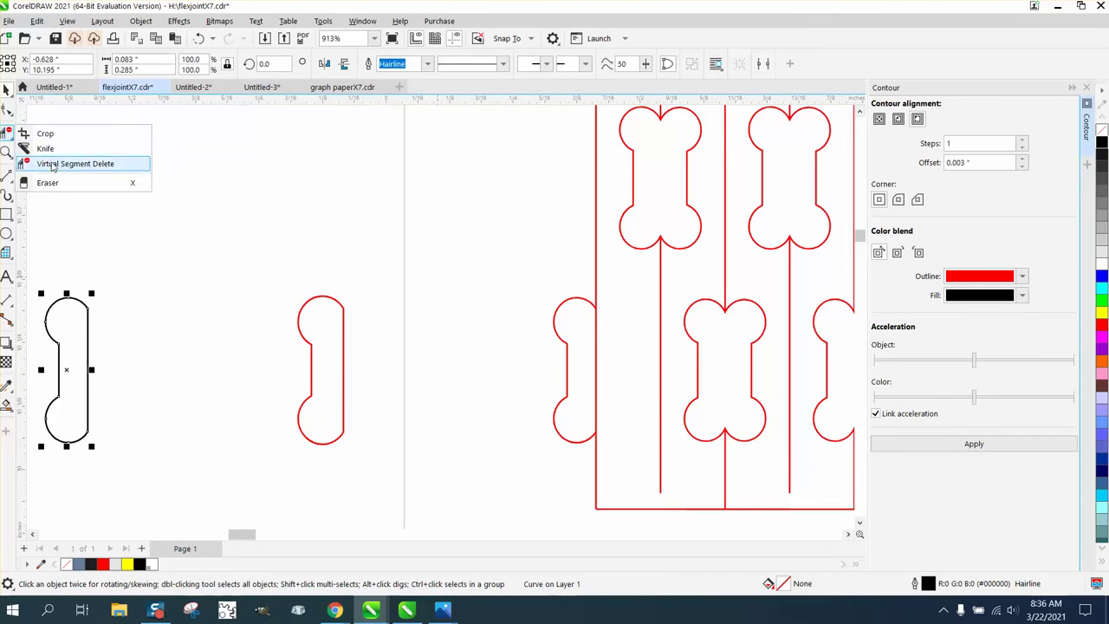
Step: Remove the partial bone at the pattern's left edge and delete the adjoining border segment
click(52, 165)
click(574, 298)
key(space)
click(577, 321)
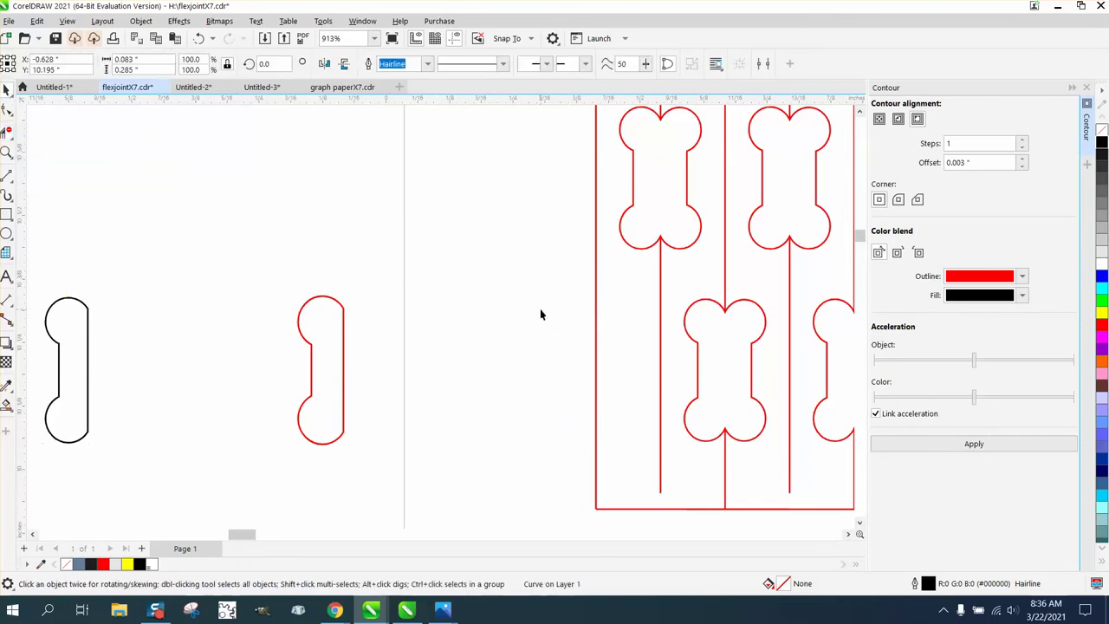
click(598, 342)
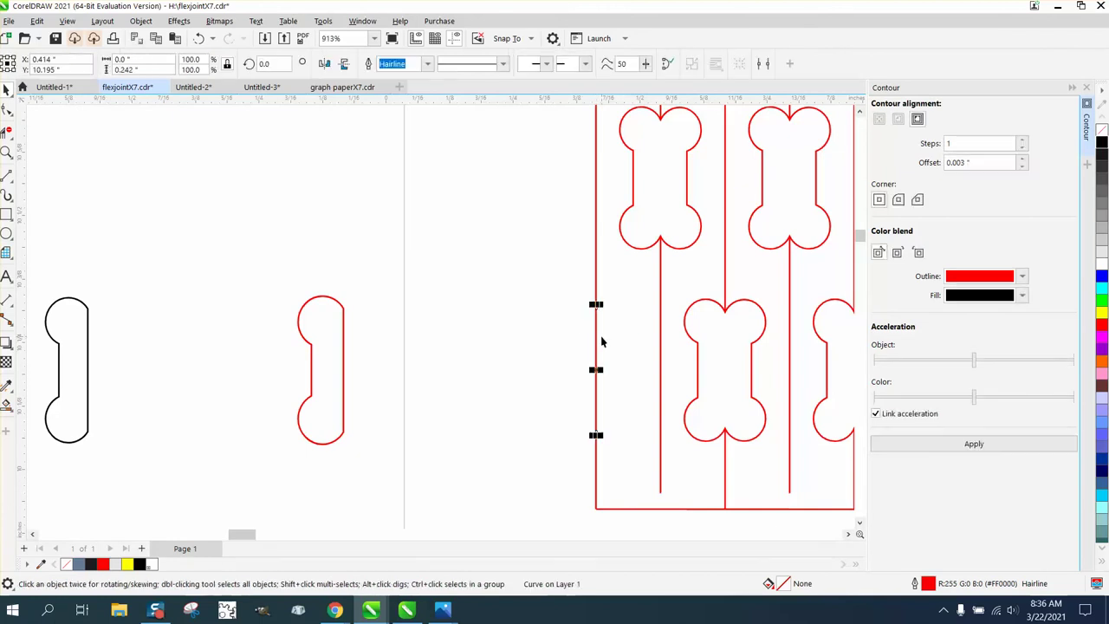
key(Delete)
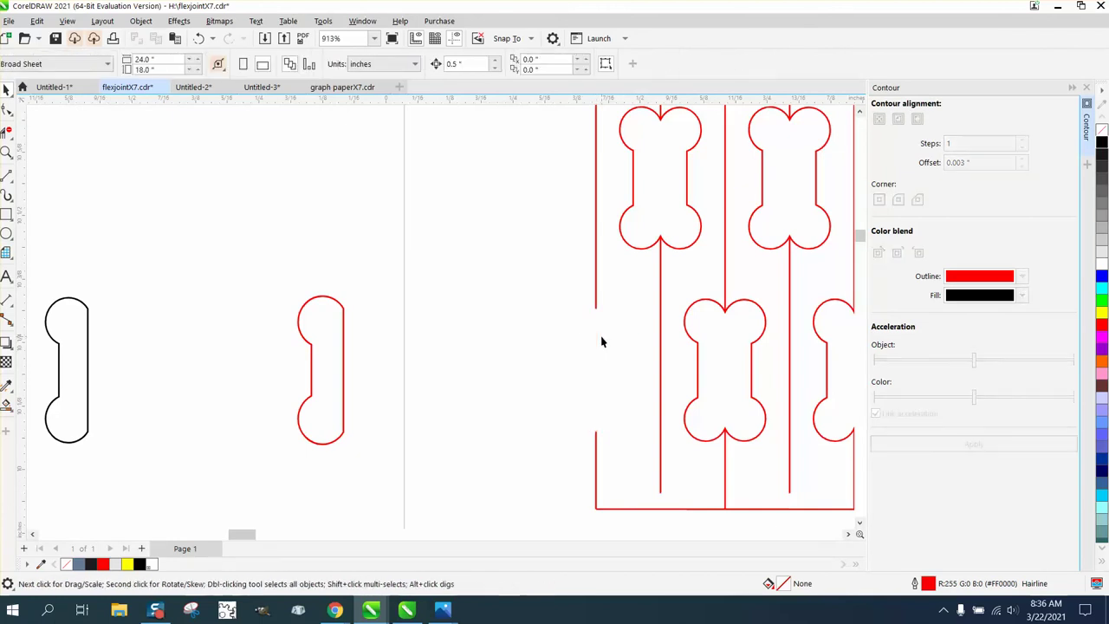
Step: Nudge the red bone right into the gap and trim its flat edge overlapping the border
click(338, 307)
key(Right)
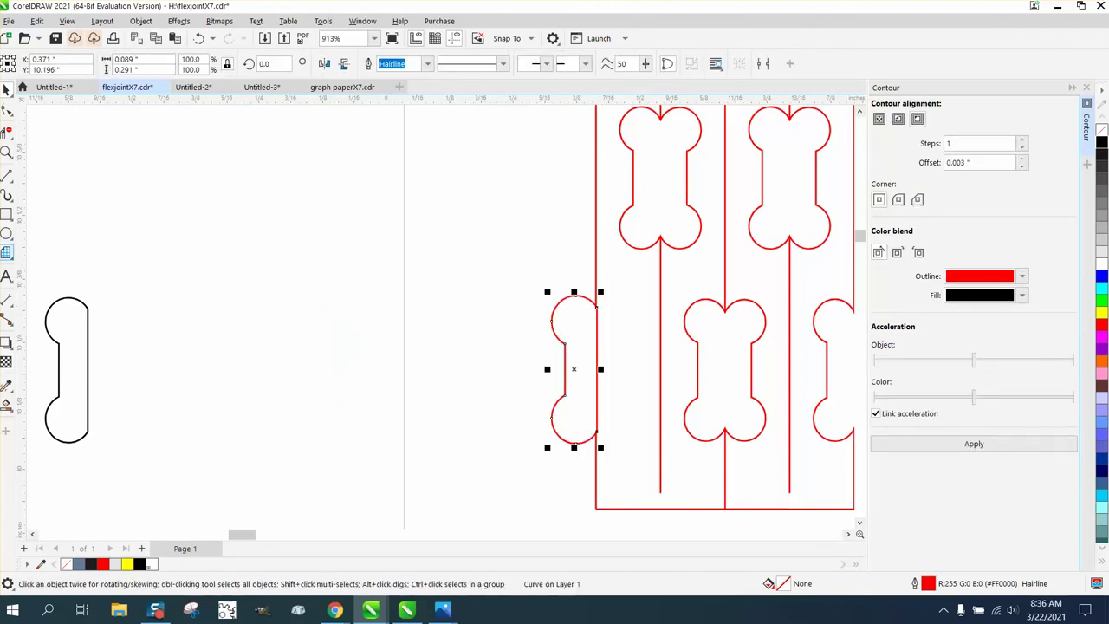
click(6, 131)
click(597, 334)
click(7, 153)
drag(587, 295, 678, 367)
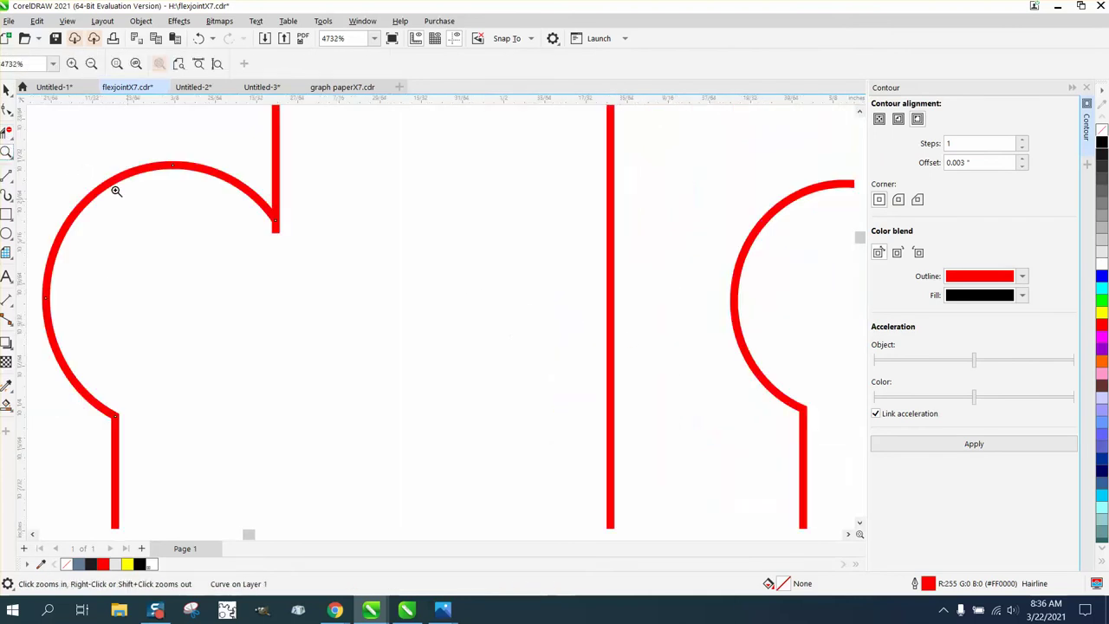
click(6, 131)
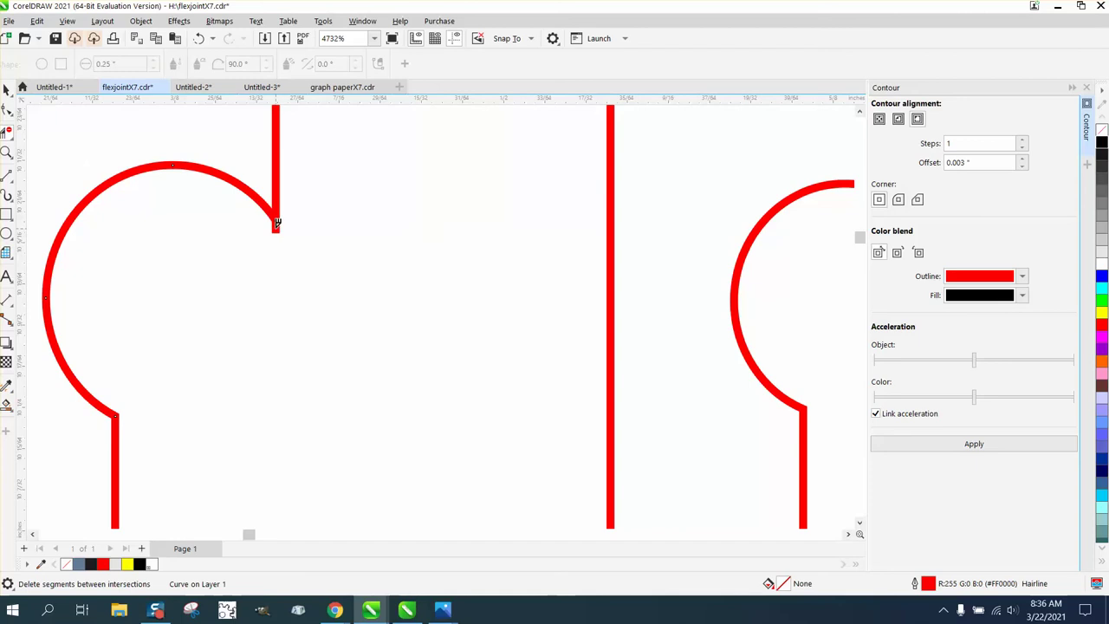
scroll(317, 230, down, 3)
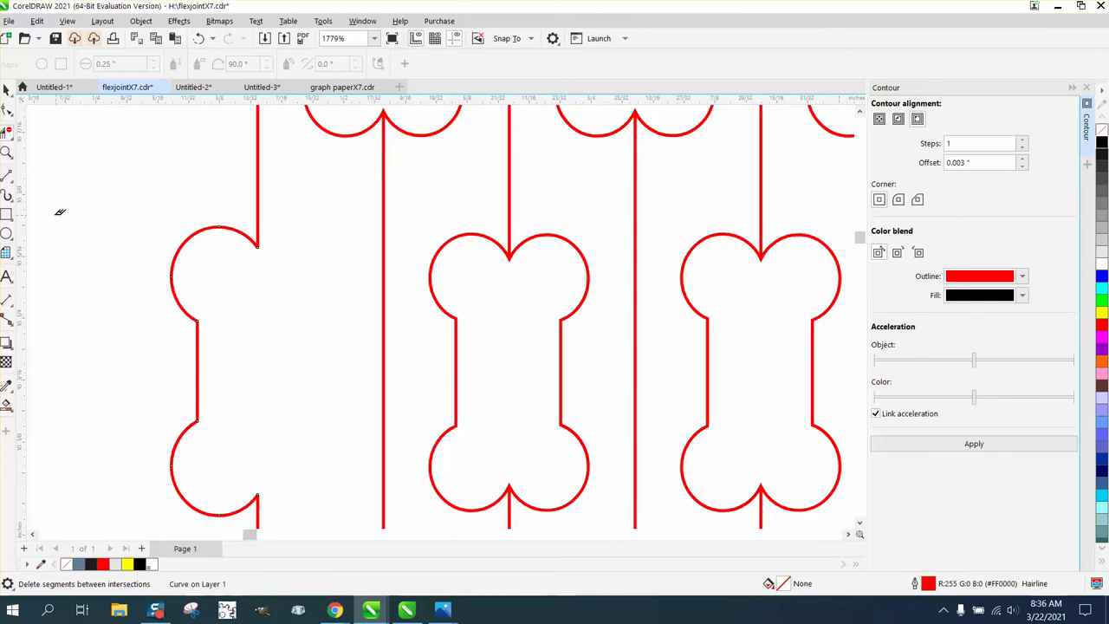
Step: Marquee-select every piece of the red bone pattern and weld them into one curve
click(9, 156)
scroll(359, 355, down, 3)
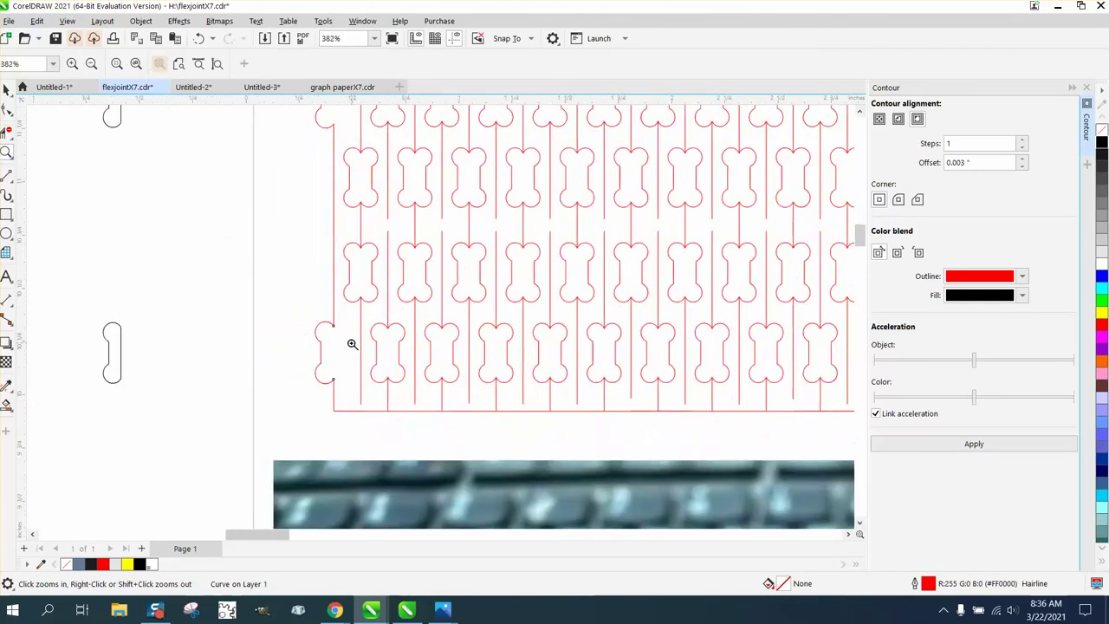
scroll(349, 342, down, 2)
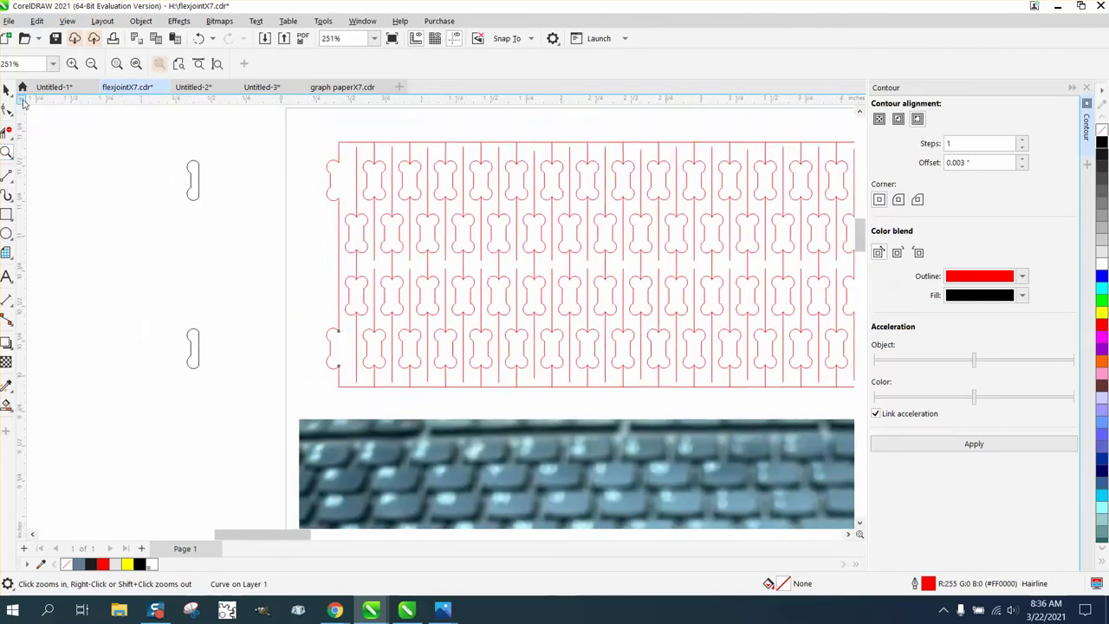
click(13, 95)
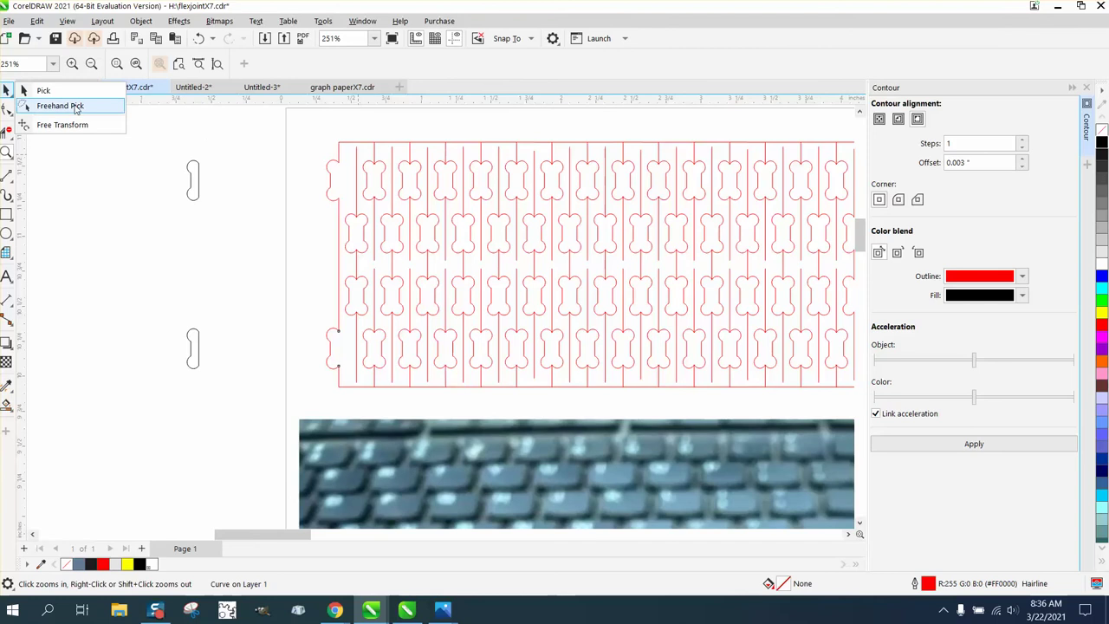
click(58, 94)
scroll(124, 141, down, 1)
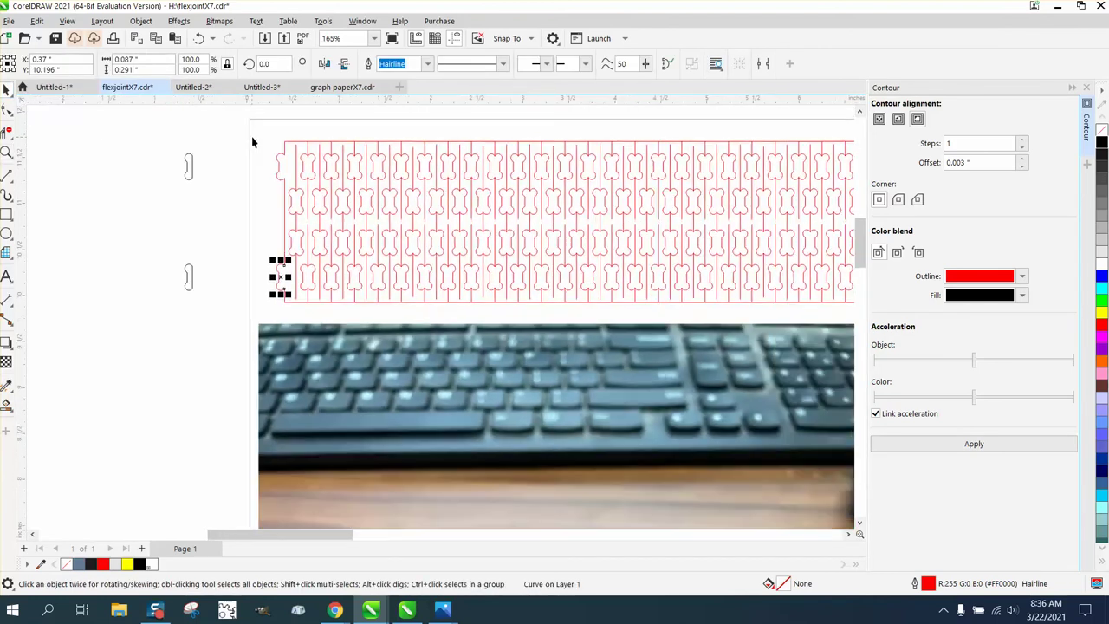
scroll(250, 136, down, 1)
drag(252, 134, 785, 296)
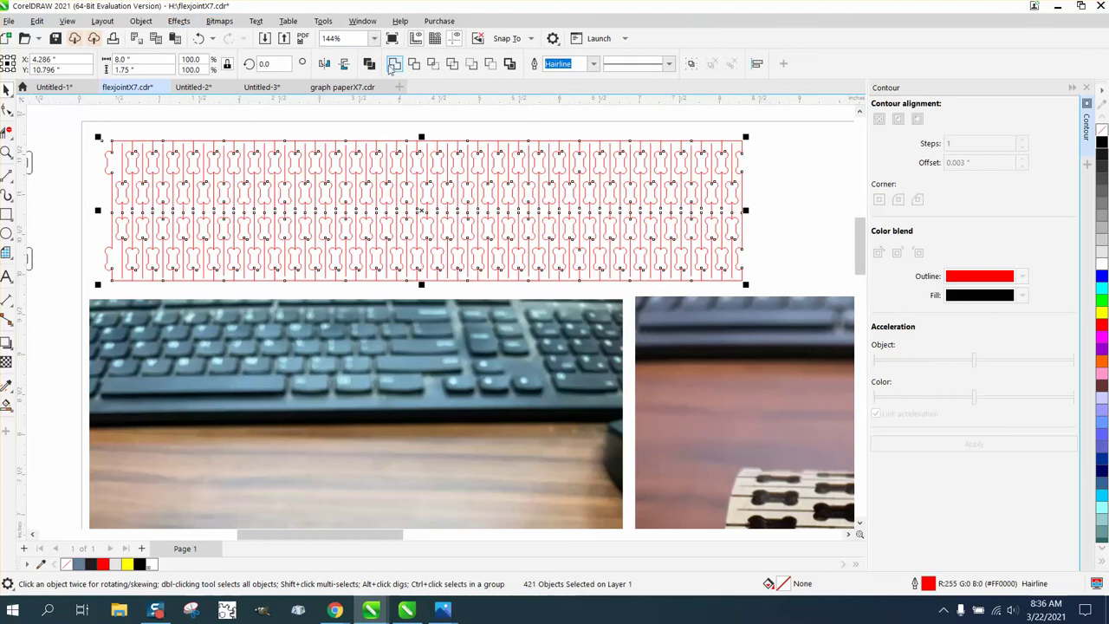
click(394, 66)
Step: Reposition the welded bone pattern slightly upward on the page
click(90, 132)
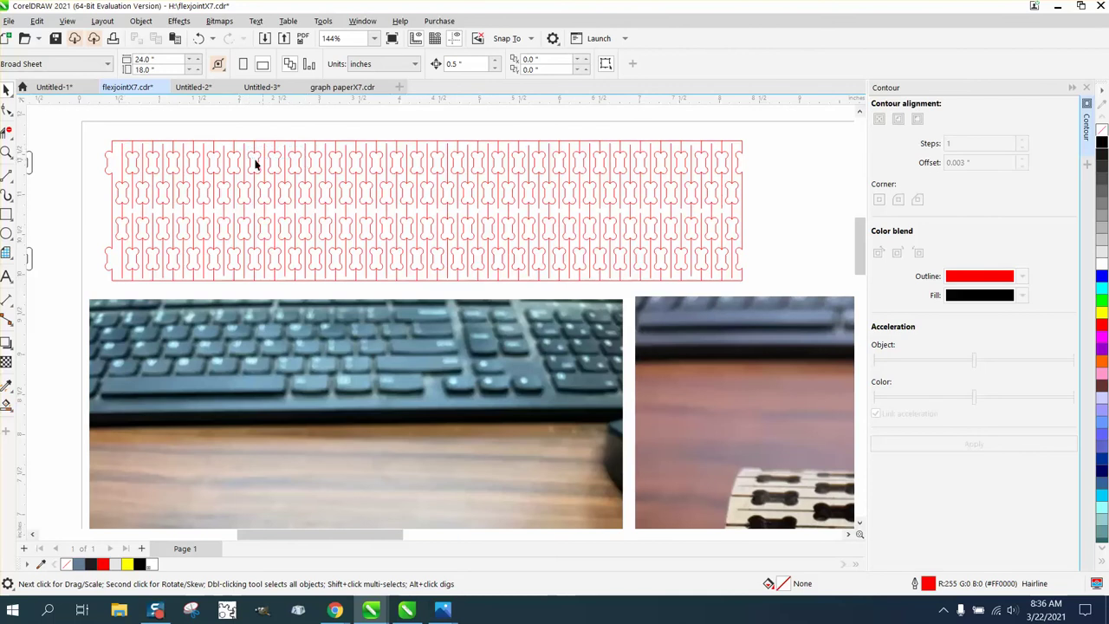
mouse_move(245, 164)
mouse_down()
mouse_move(309, 165)
mouse_move(234, 150)
mouse_up()
scroll(329, 201, down, 2)
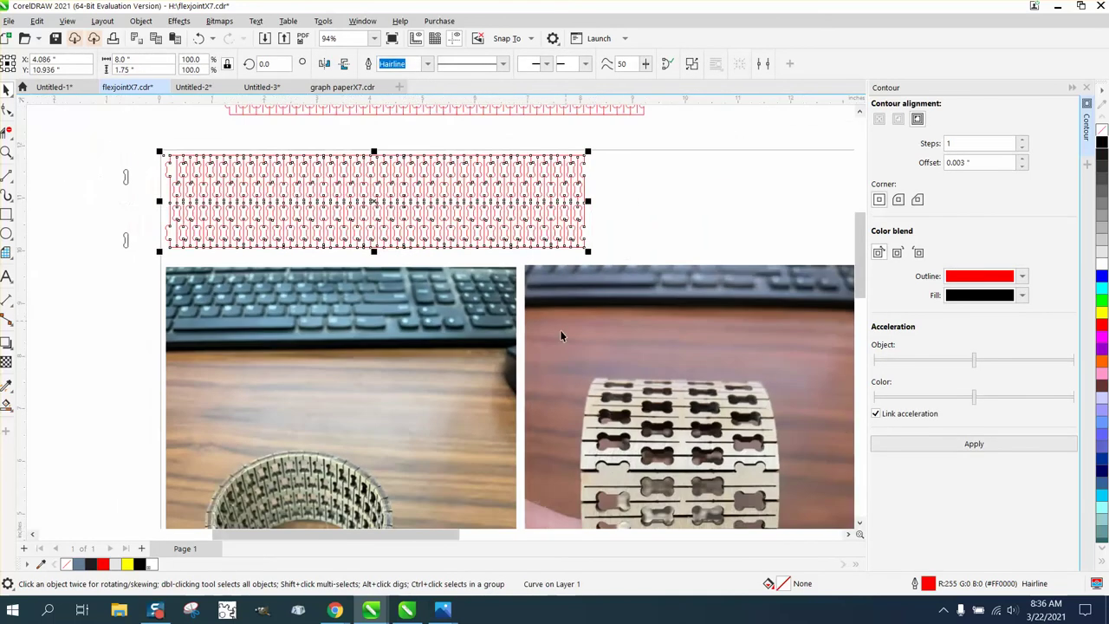
scroll(665, 439, down, 1)
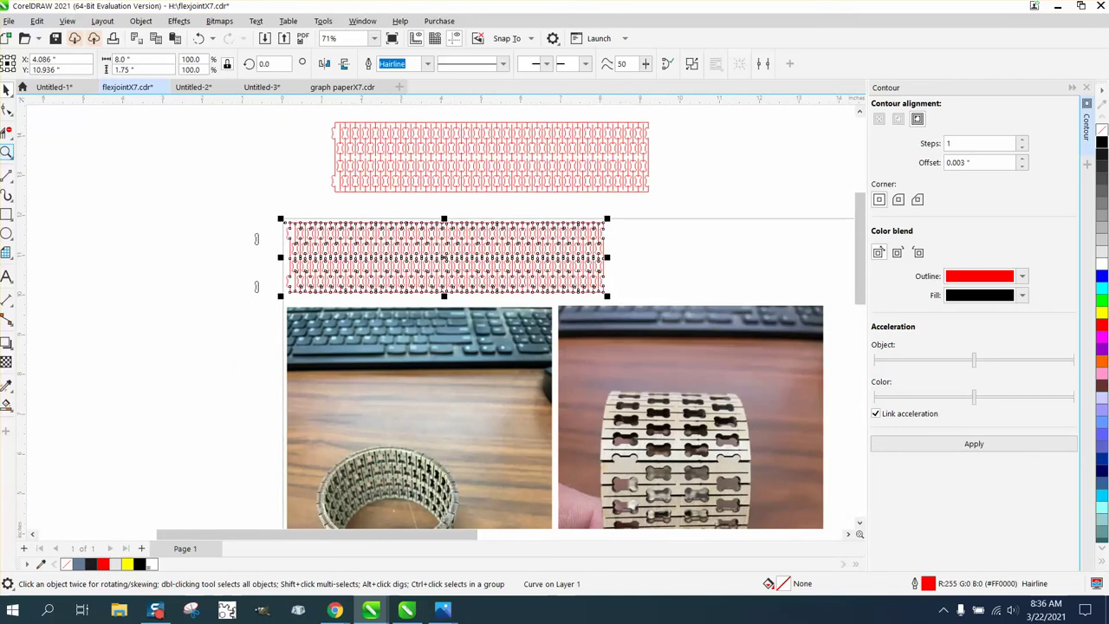
Step: Drag both reference photos further down and shift the lower red pattern slightly right
click(6, 153)
drag(223, 216, 708, 333)
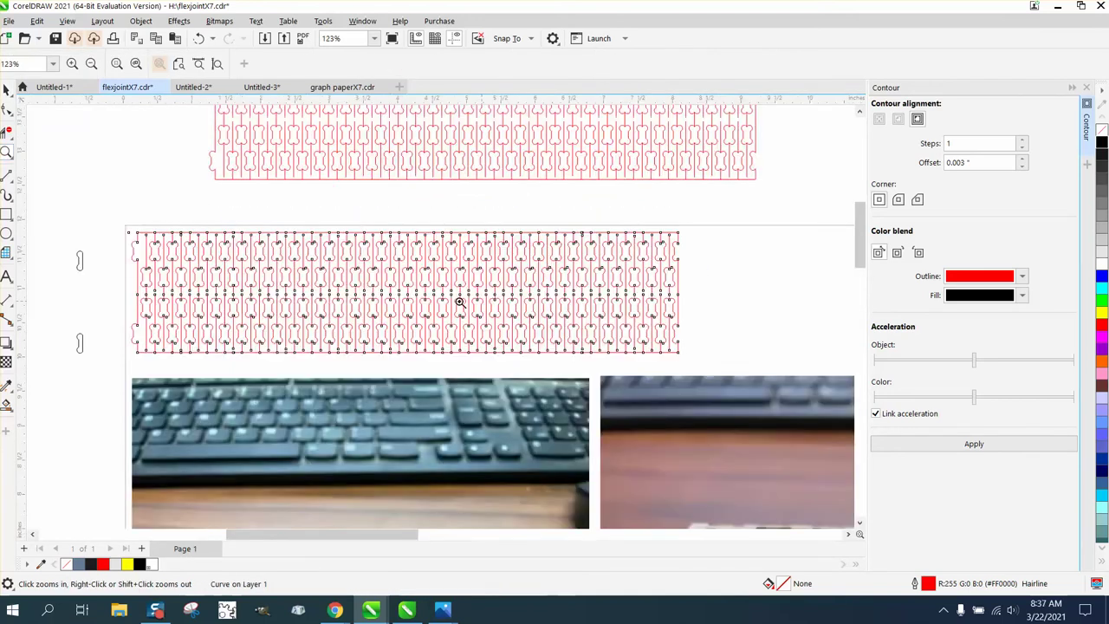
scroll(203, 178, down, 2)
scroll(298, 270, down, 1)
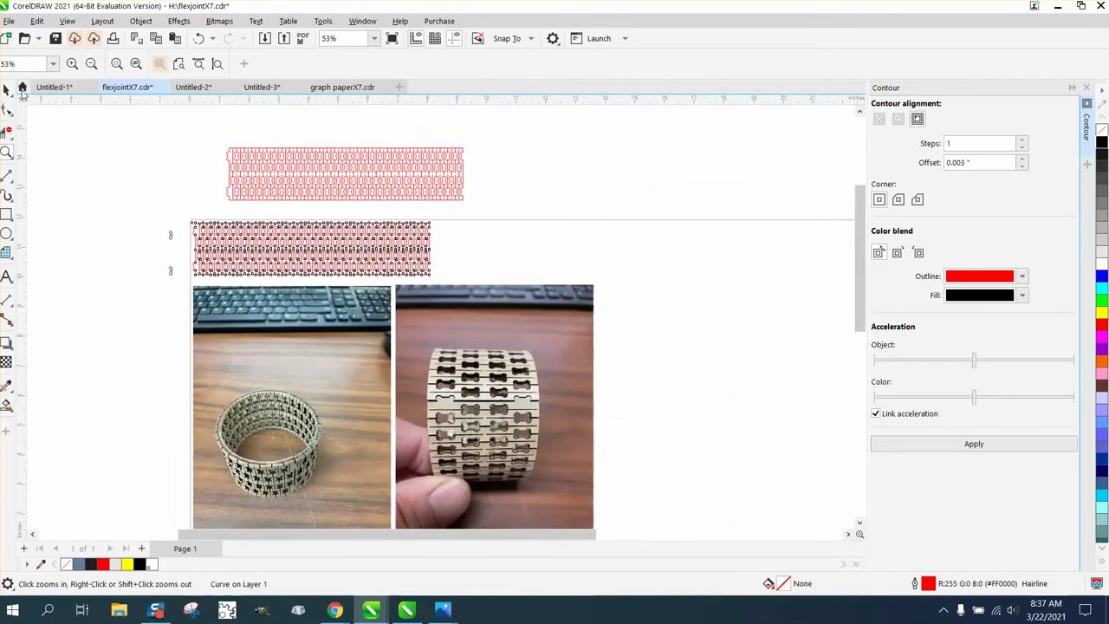
click(7, 90)
drag(259, 312, 266, 387)
drag(431, 354, 461, 426)
drag(271, 265, 282, 271)
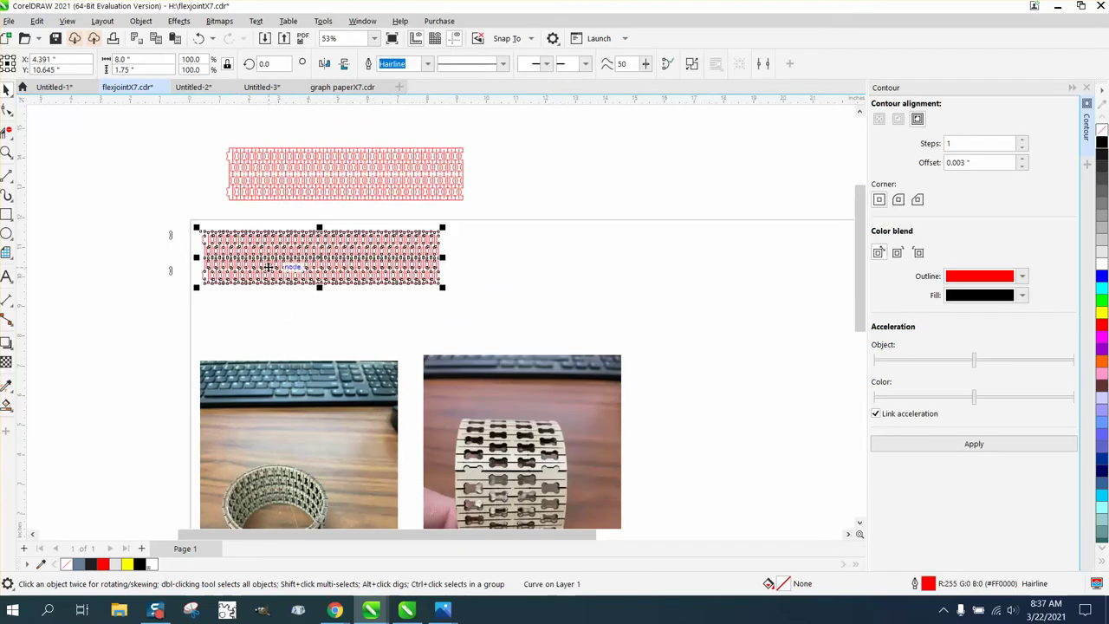
click(7, 152)
drag(164, 208, 535, 327)
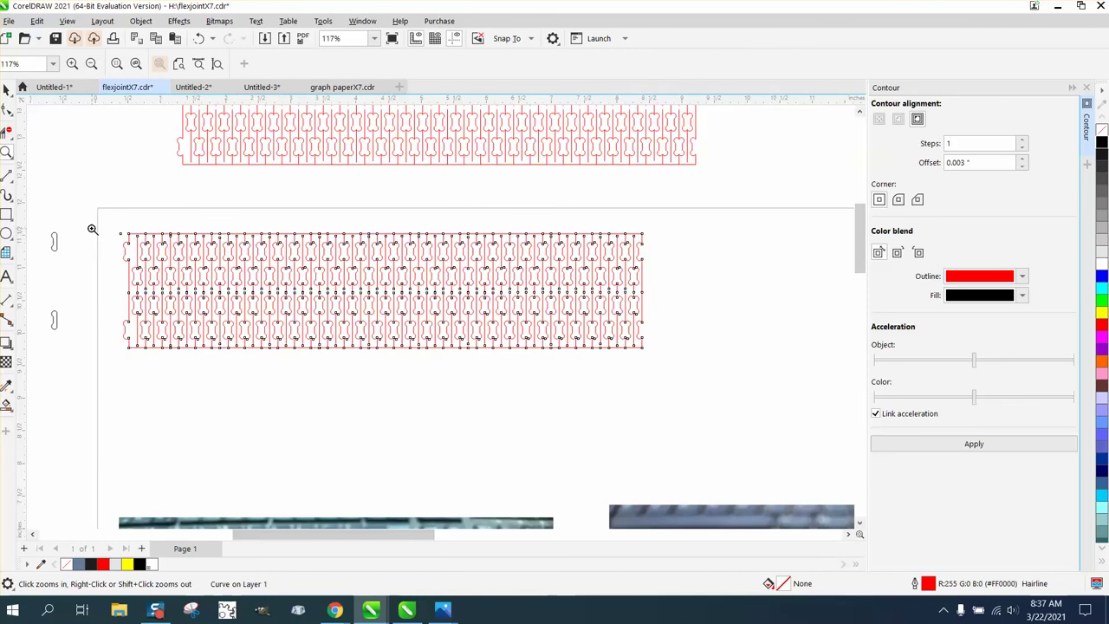
Step: Zoom into the pattern's top-left corner and select the tiny stray curve beside it
drag(119, 221, 141, 244)
click(7, 90)
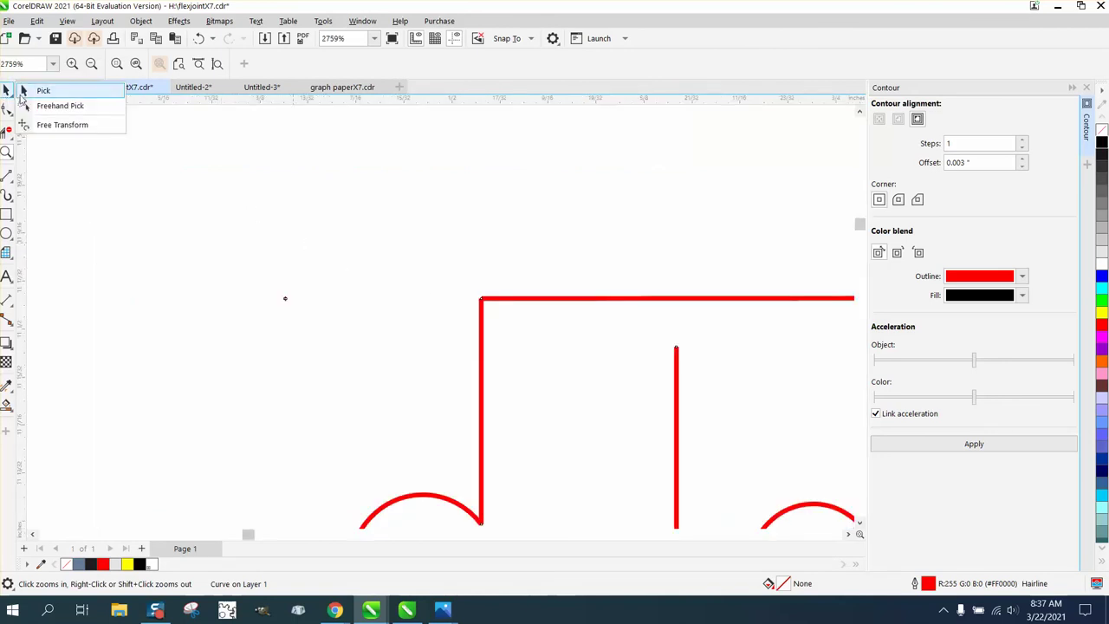
click(43, 90)
drag(224, 245, 333, 354)
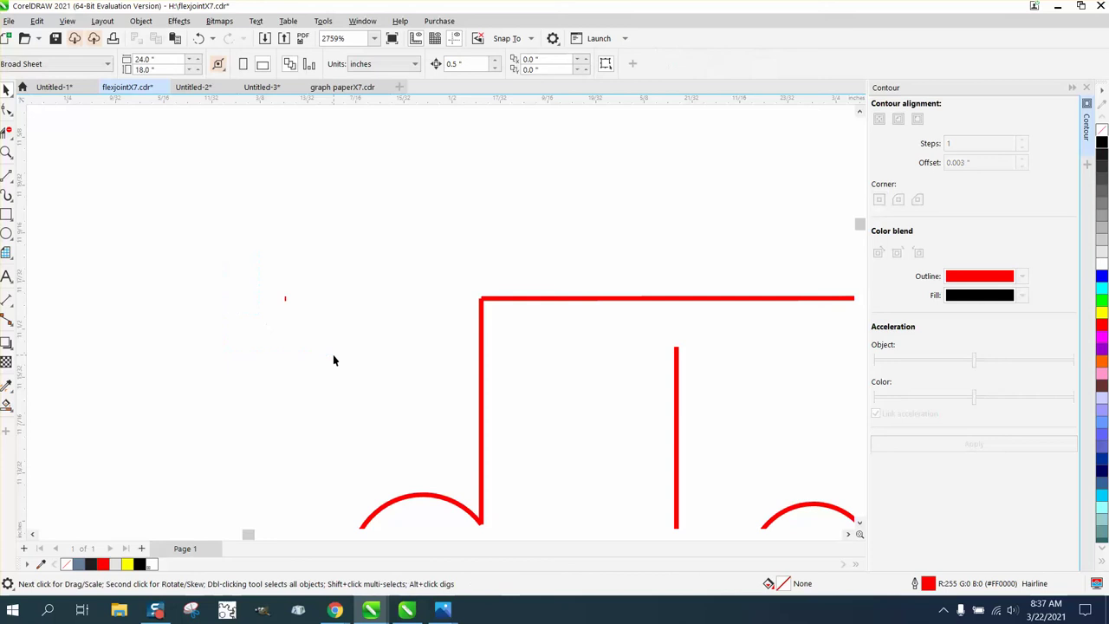
click(286, 299)
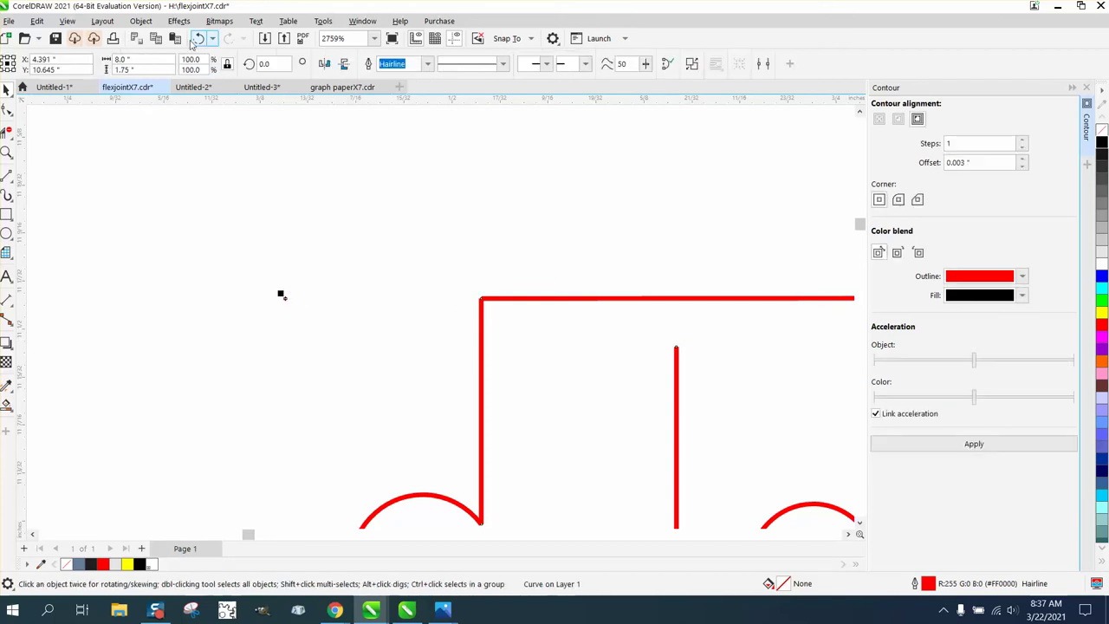
Step: Break the stray curve apart via Object > Break Curve Apart and remove the leftover bit
click(141, 21)
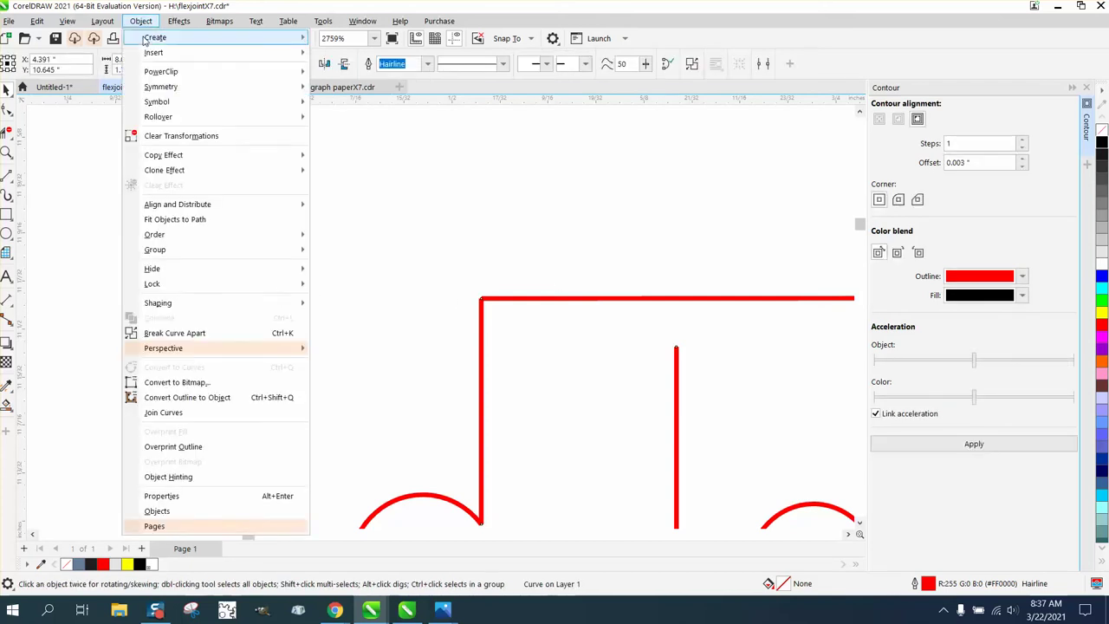
click(180, 331)
drag(338, 326, 339, 327)
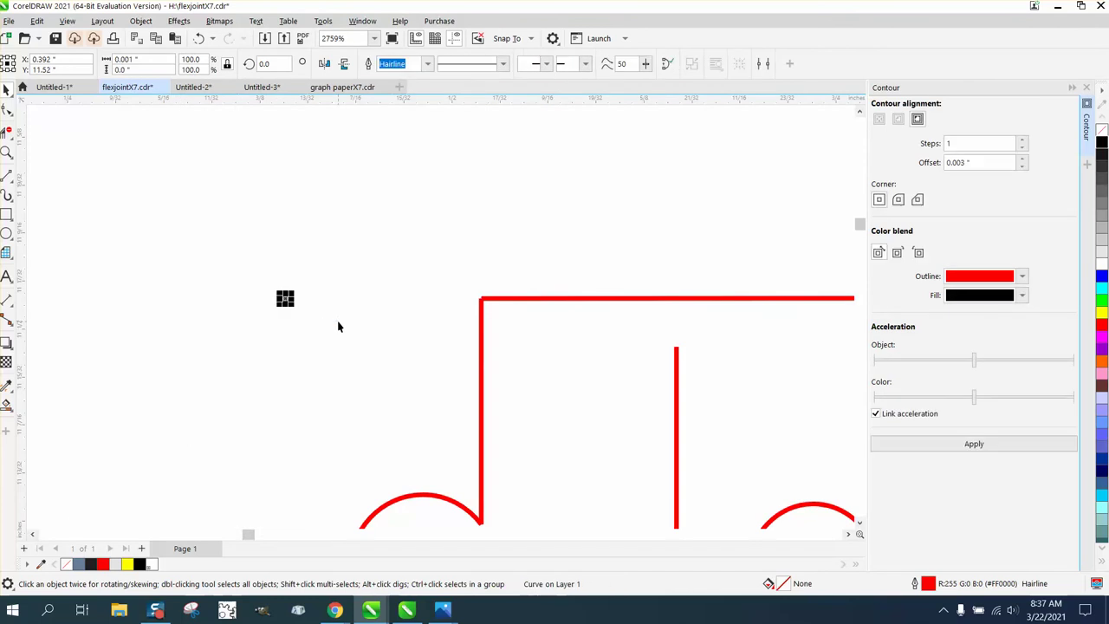
key(Escape)
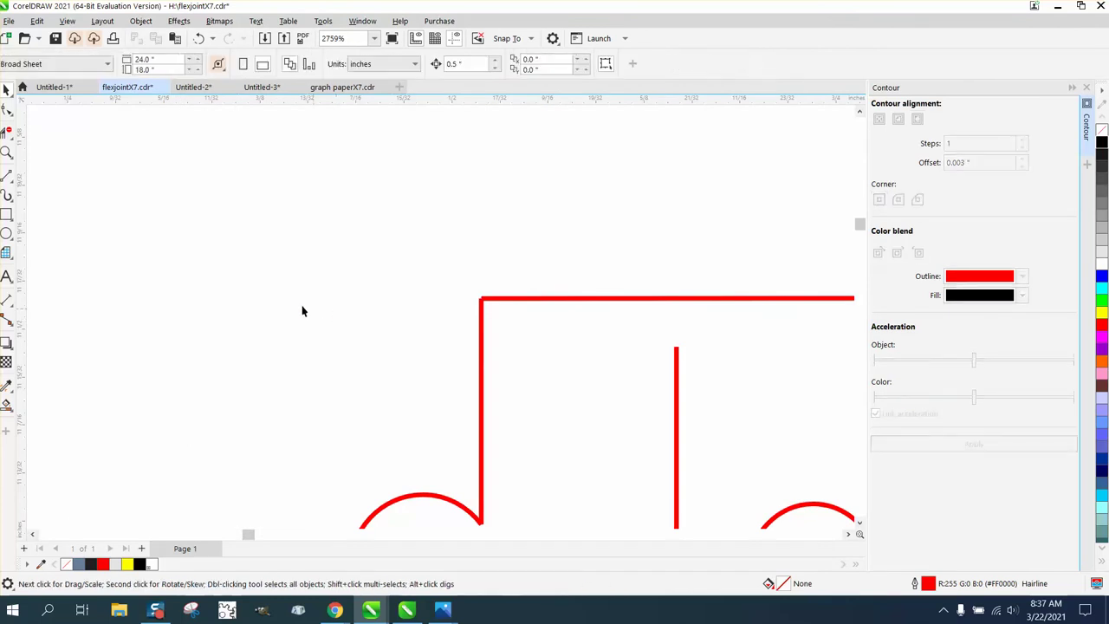
drag(234, 287, 370, 433)
Step: Select all 420 bone-pattern pieces, combine them with Ctrl+L, and nudge the curve into place
scroll(162, 192, down, 6)
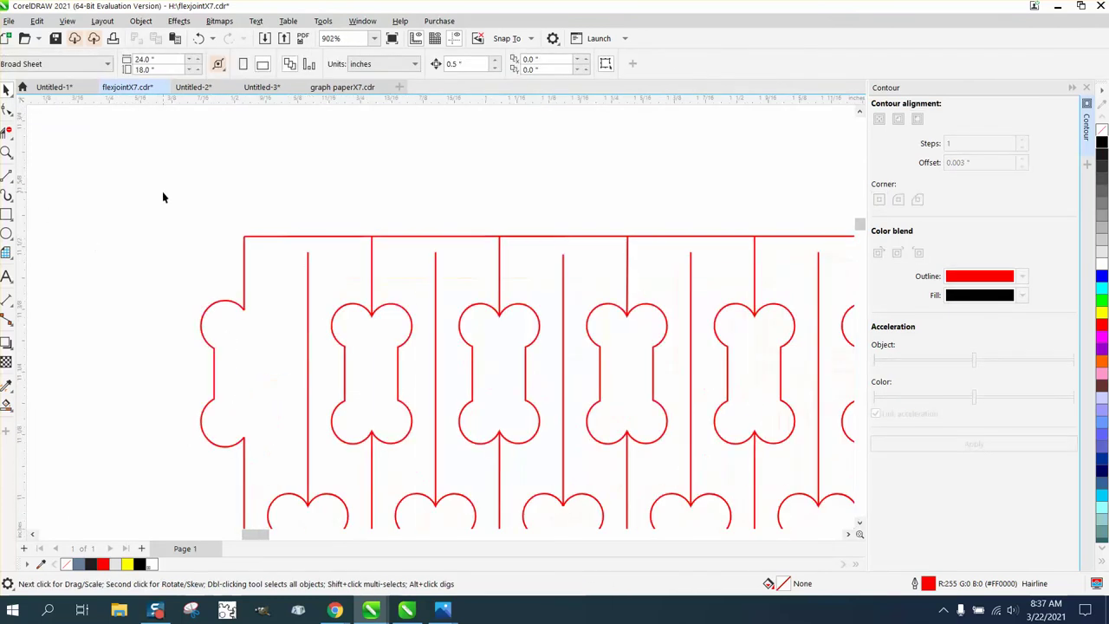
scroll(166, 185, down, 2)
drag(165, 185, 832, 390)
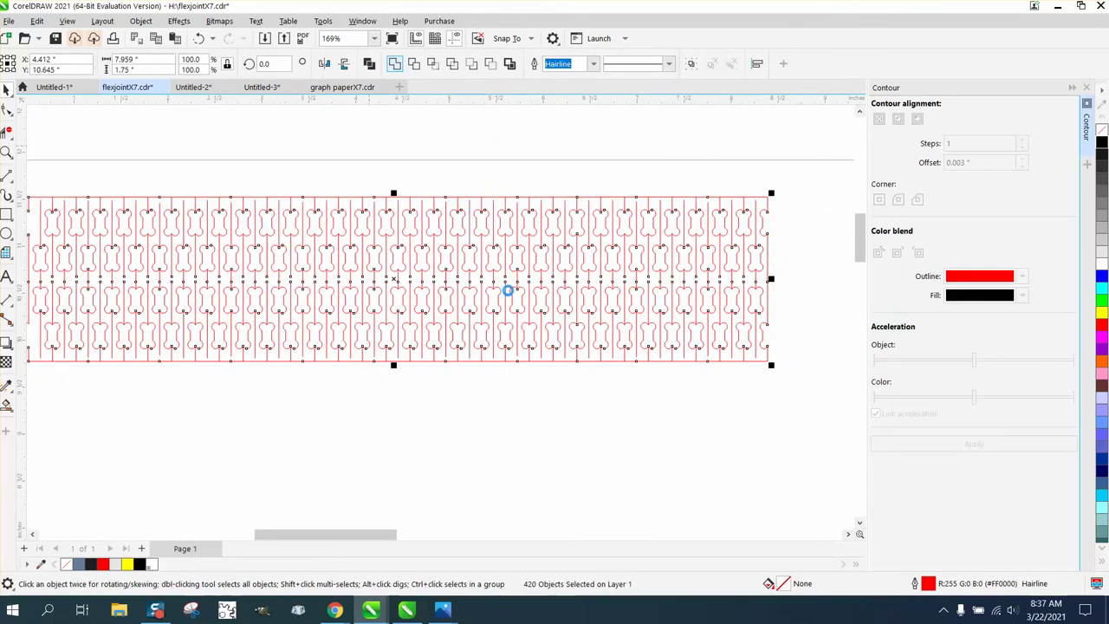
key(F3)
key(ctrl+l)
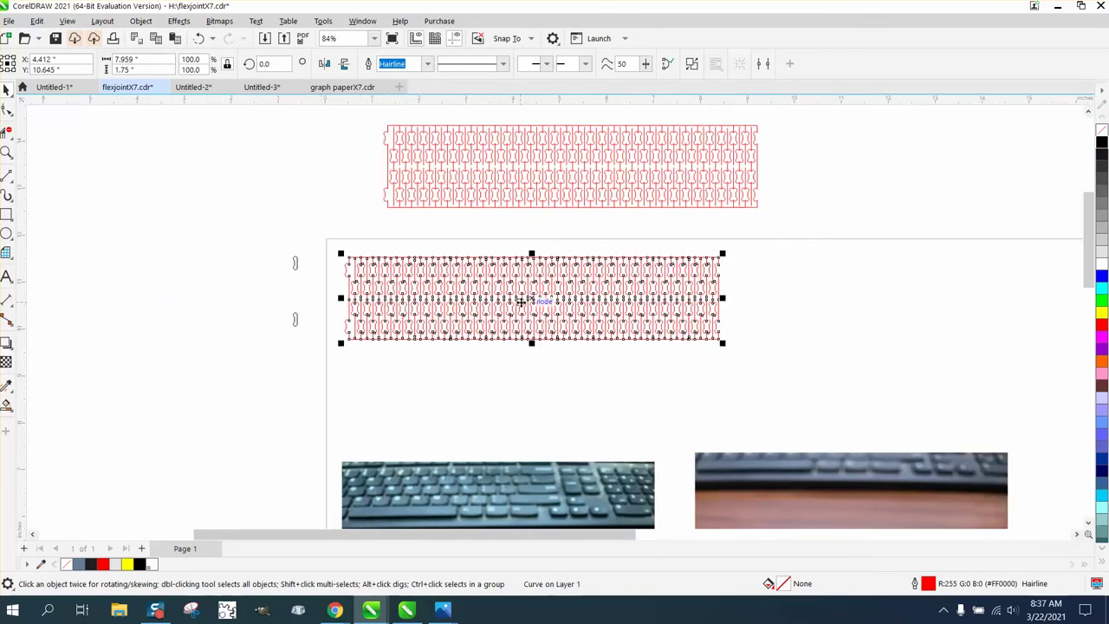
drag(522, 299, 517, 302)
Step: Zoom in on the pattern's rectangle border, select it and scale it up slightly from its corner
click(7, 215)
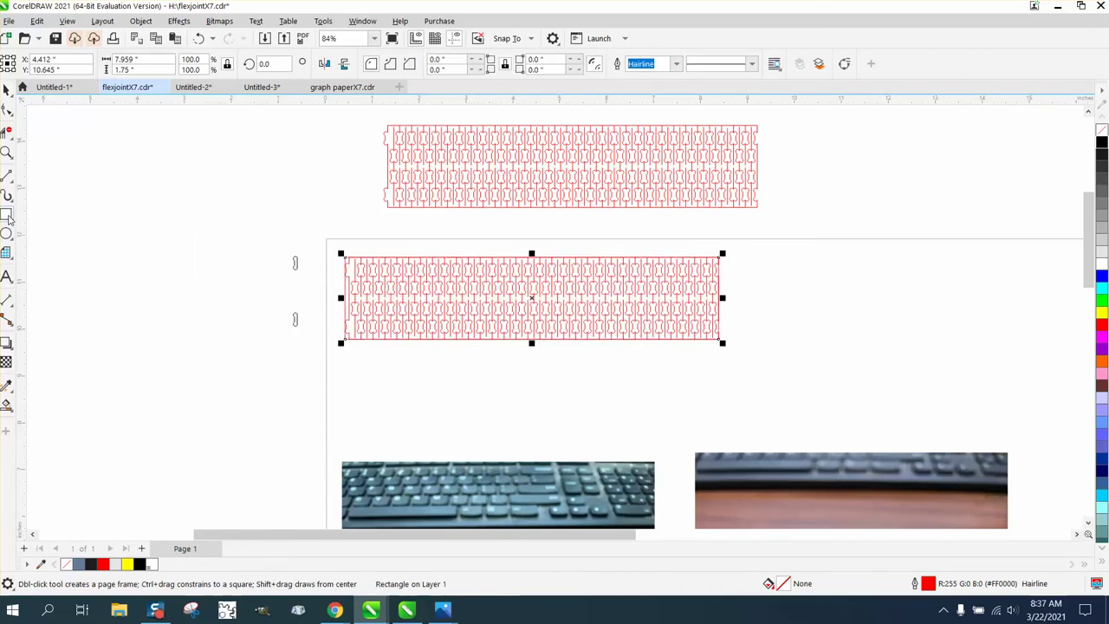
click(7, 153)
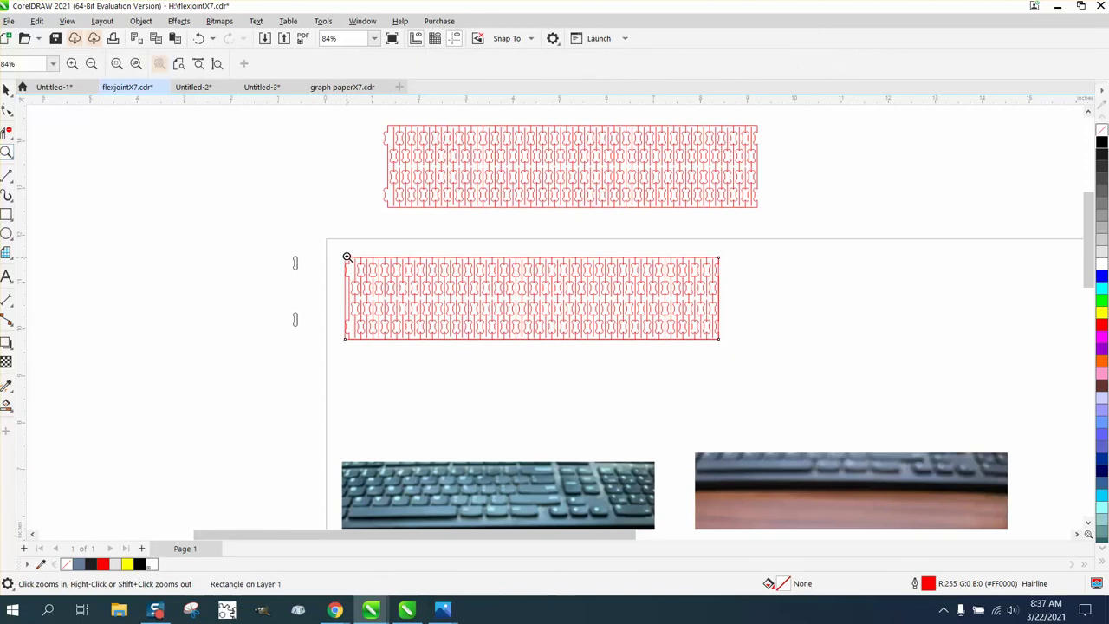
drag(311, 230, 829, 437)
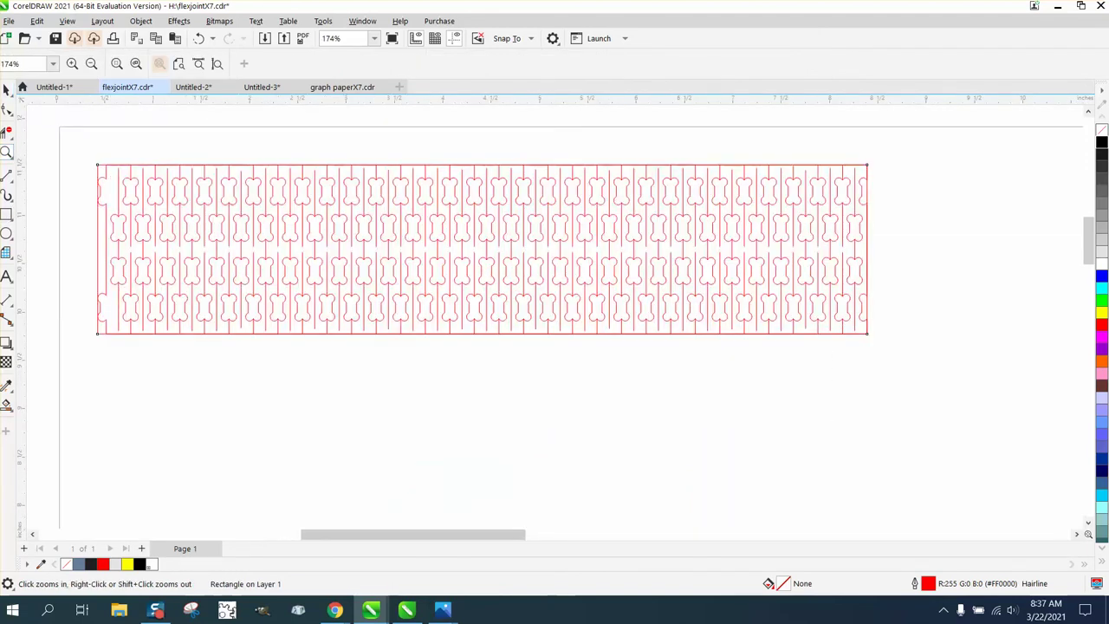
click(5, 90)
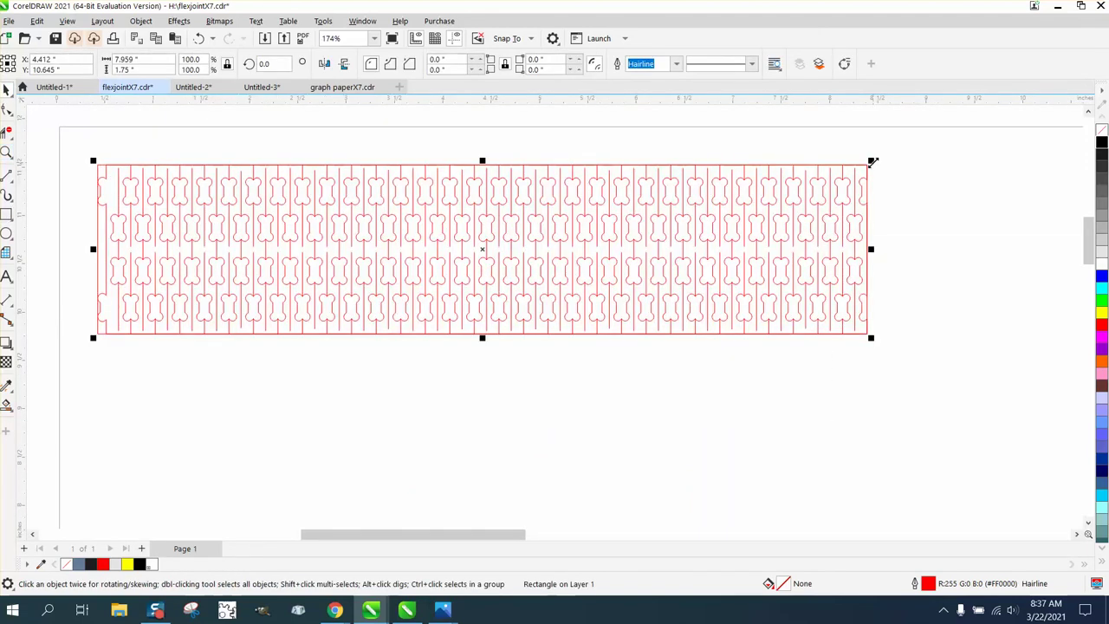
drag(871, 161, 880, 156)
Step: Drag the rectangle's top, bottom, left and right edges outward to about 8.408 x 2.034 in
drag(486, 159, 485, 147)
drag(483, 345, 484, 357)
drag(93, 248, 77, 248)
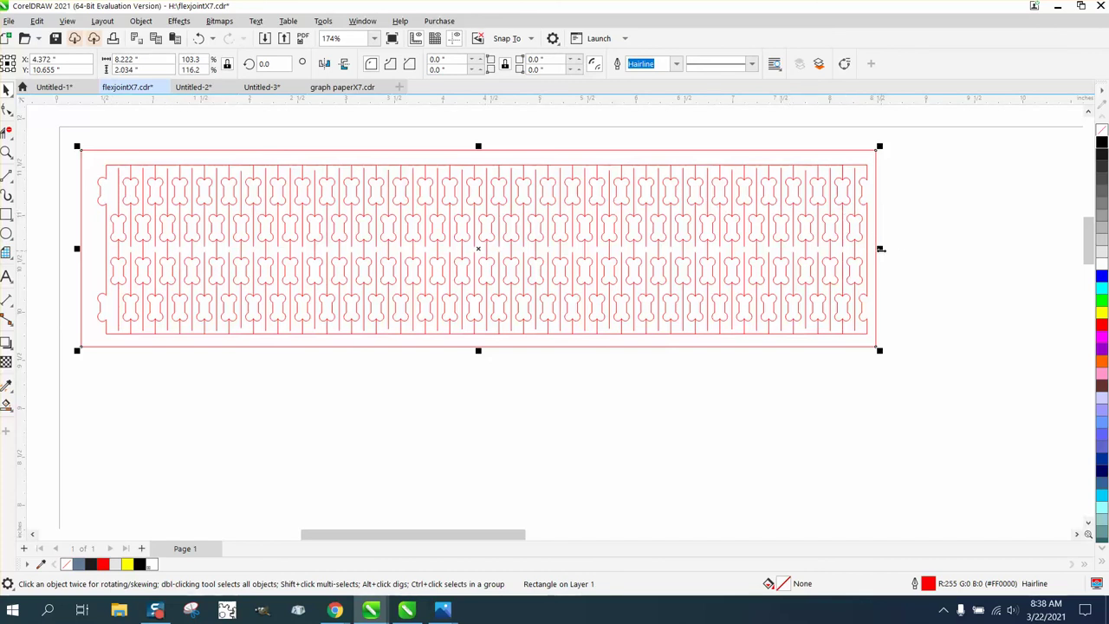
drag(880, 248, 899, 249)
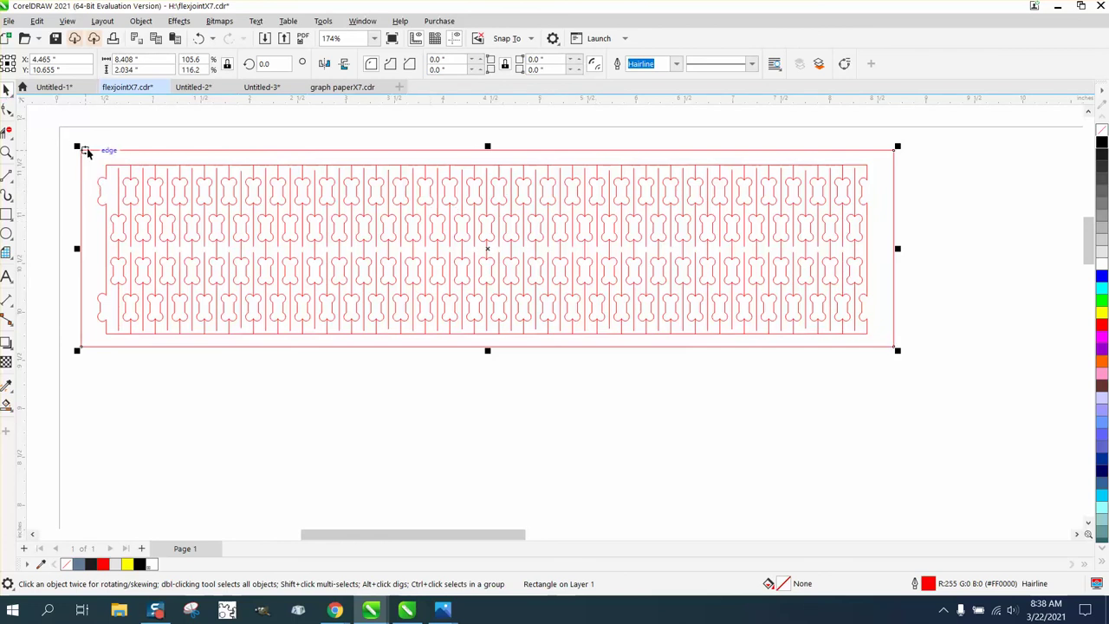
key(XF86Calculator)
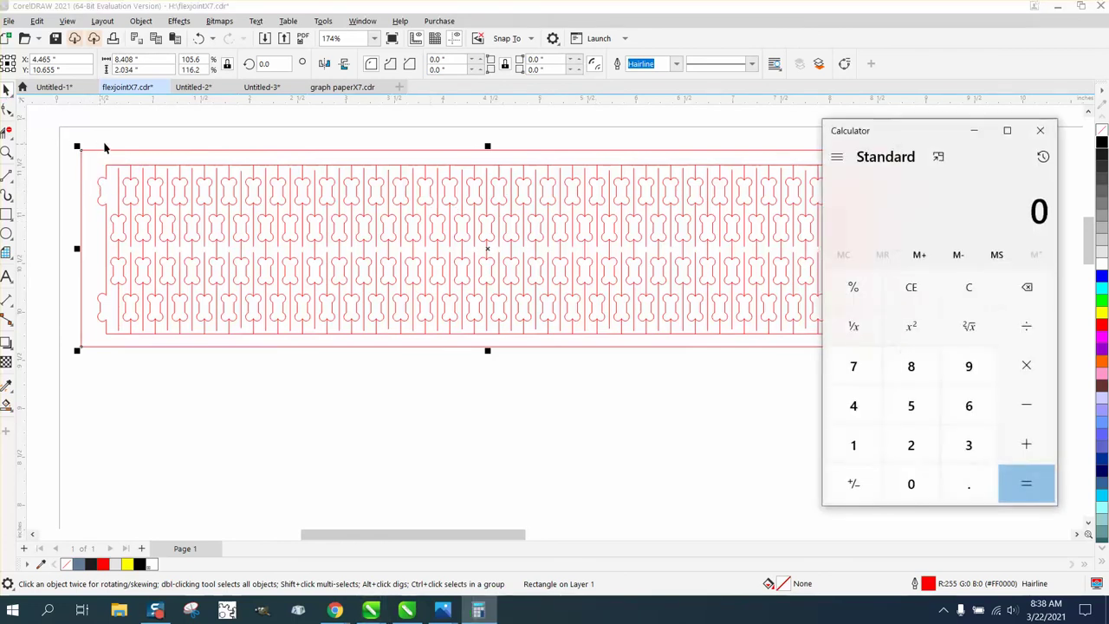
click(1009, 109)
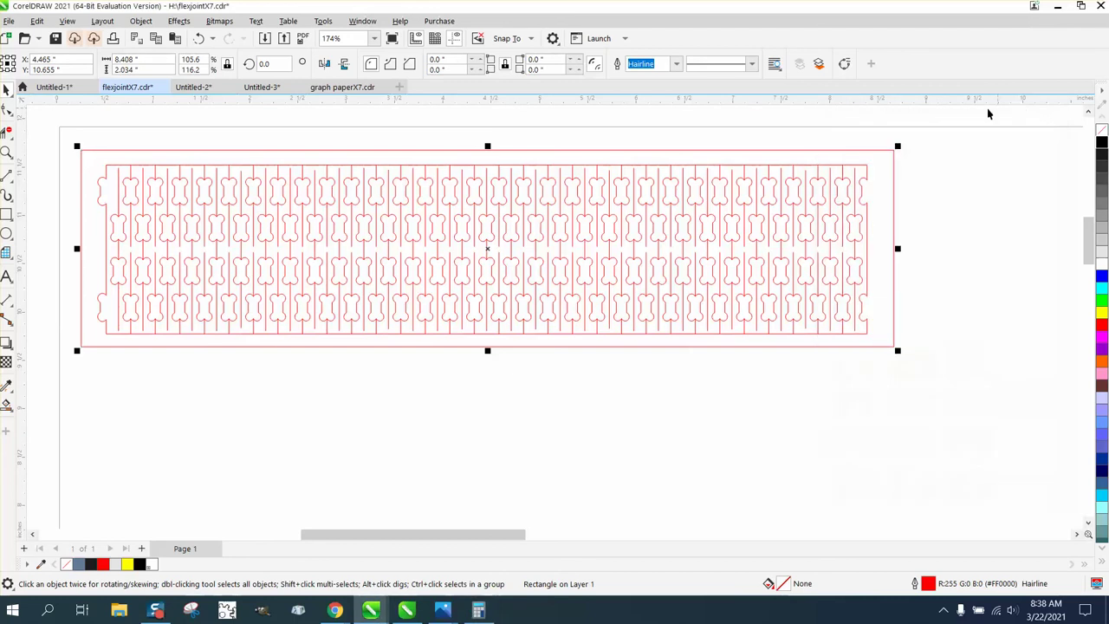
Step: Deselect everything and zoom in on the right cylinder photo's bone cutouts
click(988, 113)
scroll(593, 160, down, 5)
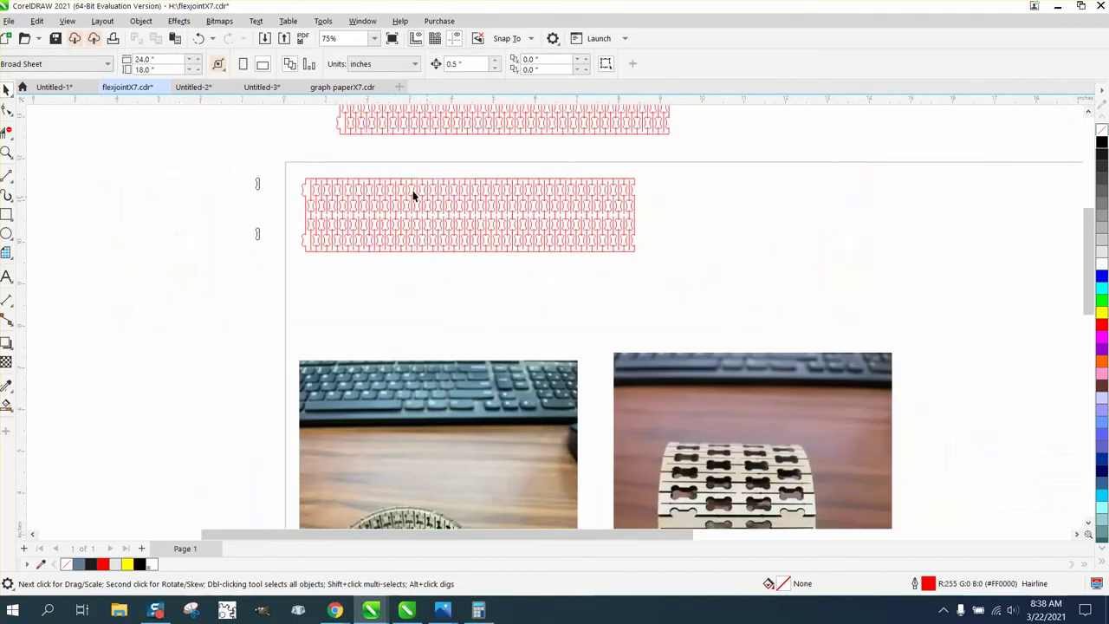
click(6, 152)
drag(475, 293, 785, 498)
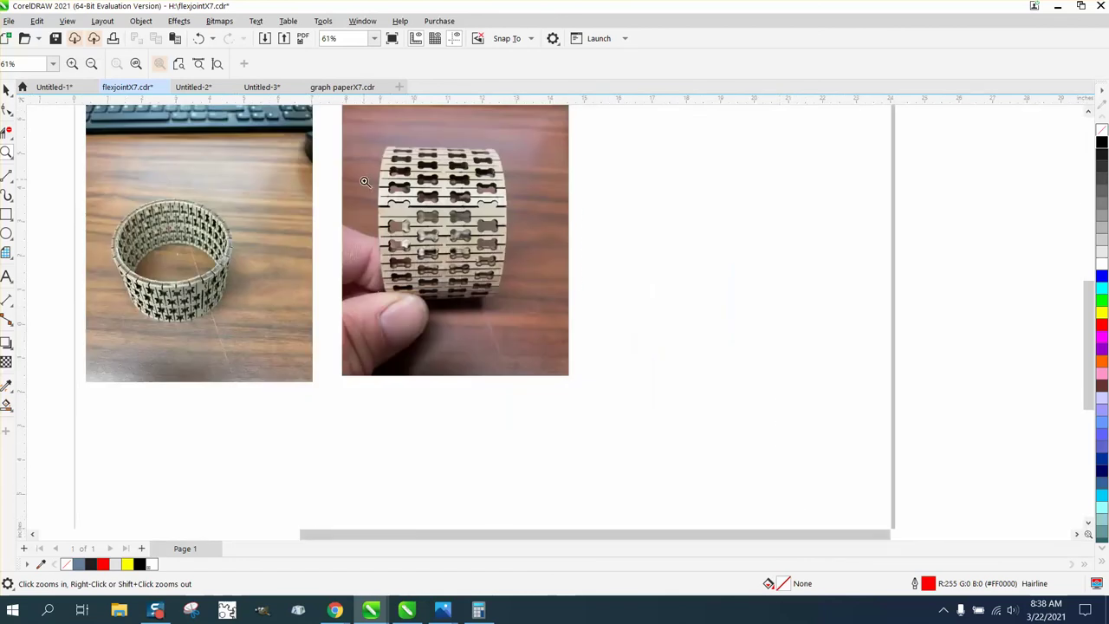
drag(474, 258, 599, 299)
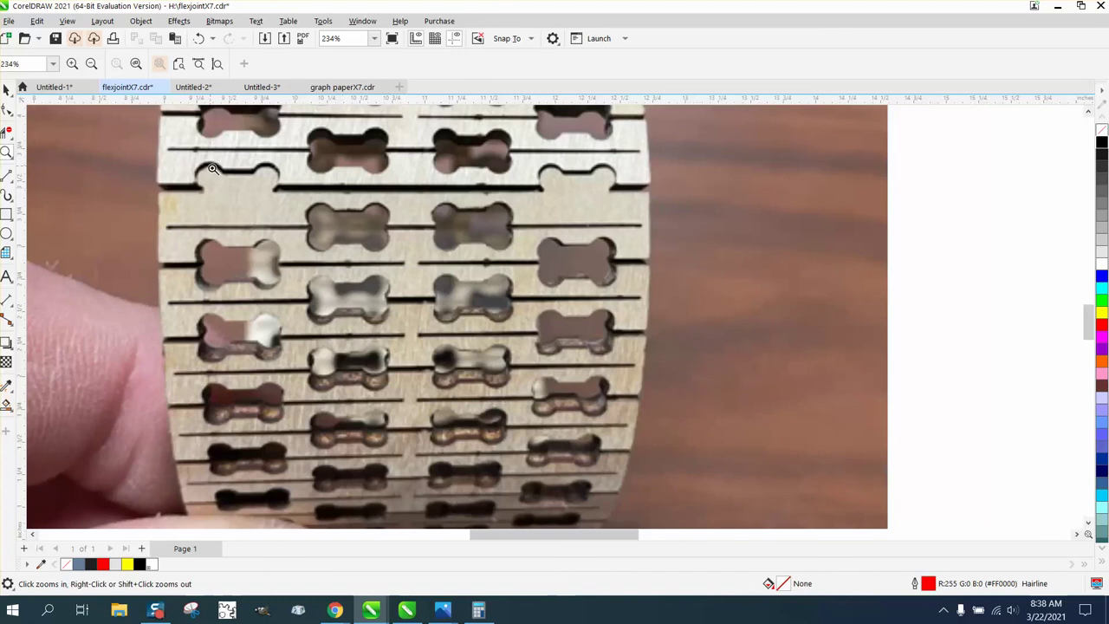
Step: Scroll around and zoom in on the photos of the finished laser-cut cylinder
scroll(485, 224, down, 3)
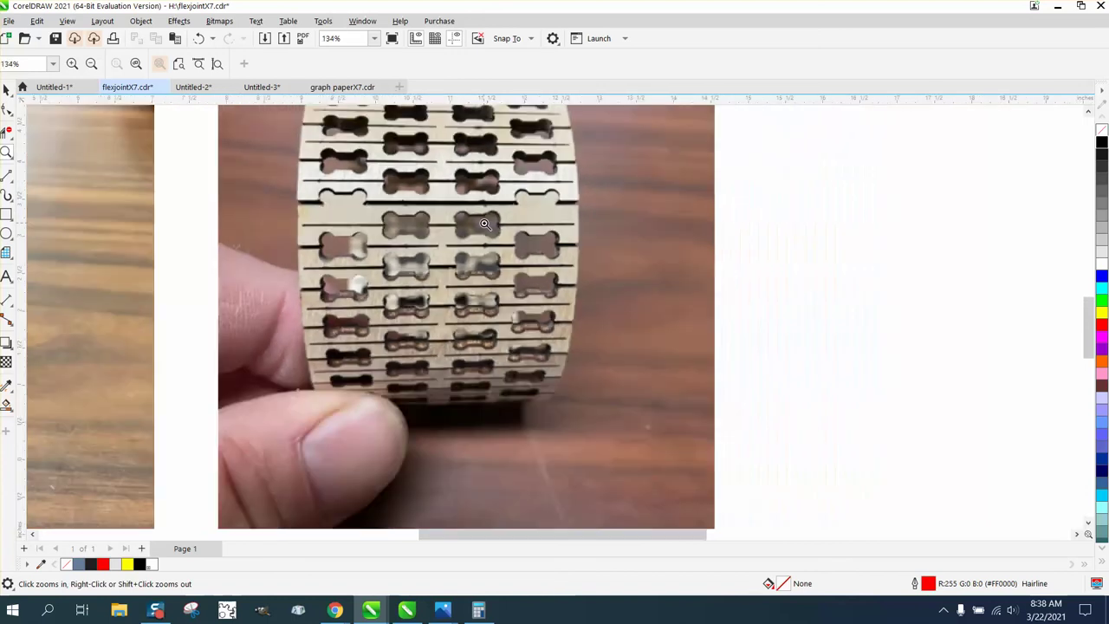
scroll(485, 223, down, 1)
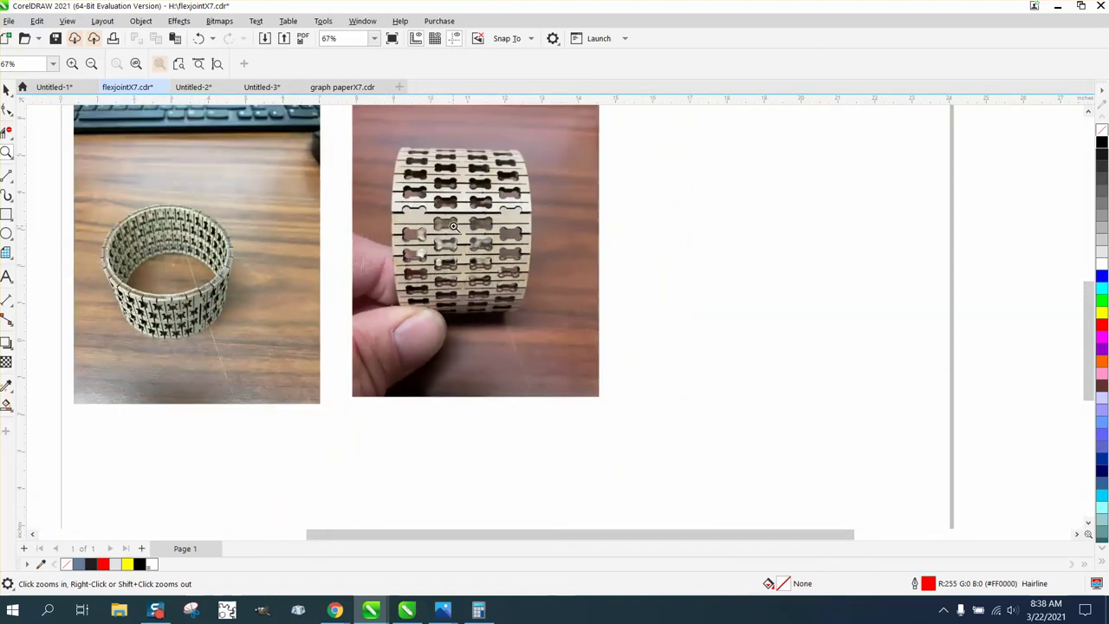
scroll(456, 235, up, 4)
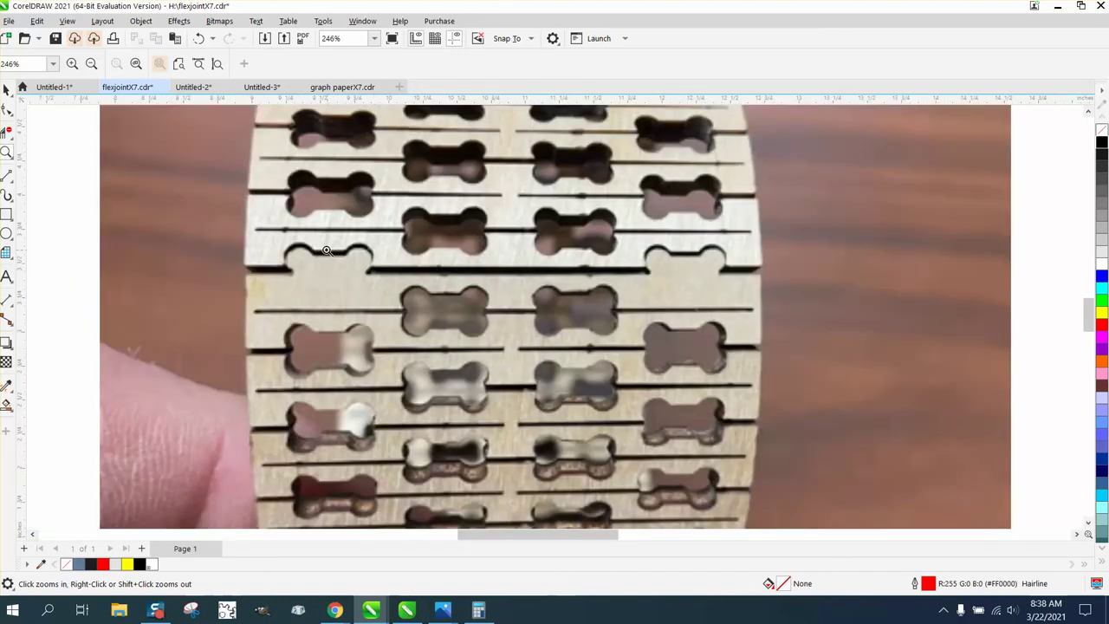
scroll(702, 317, down, 4)
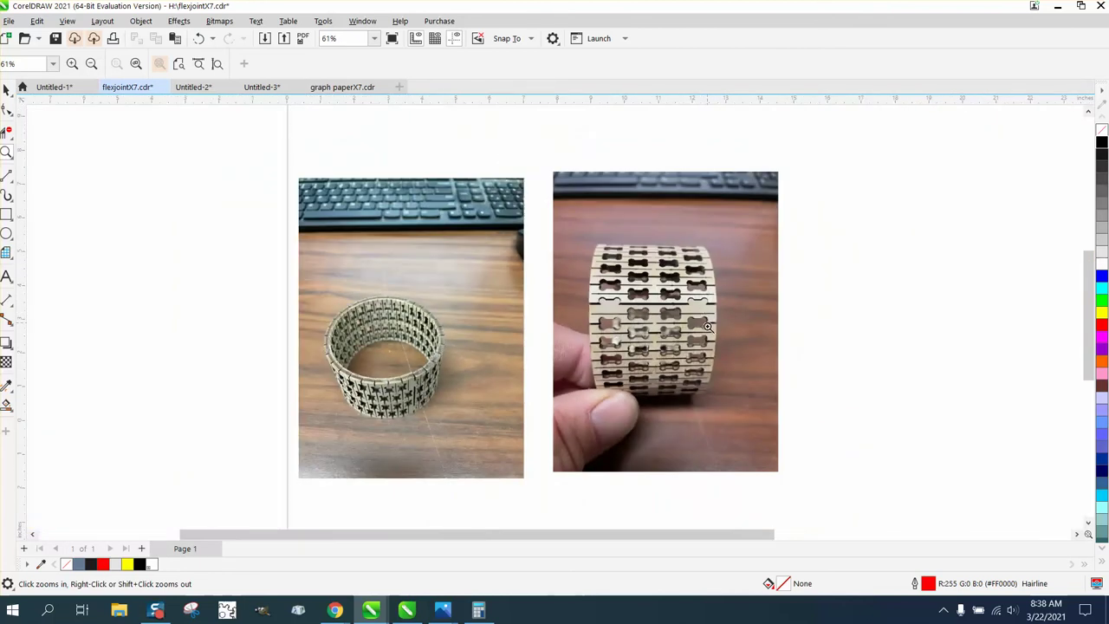
drag(335, 295, 562, 431)
scroll(563, 429, down, 2)
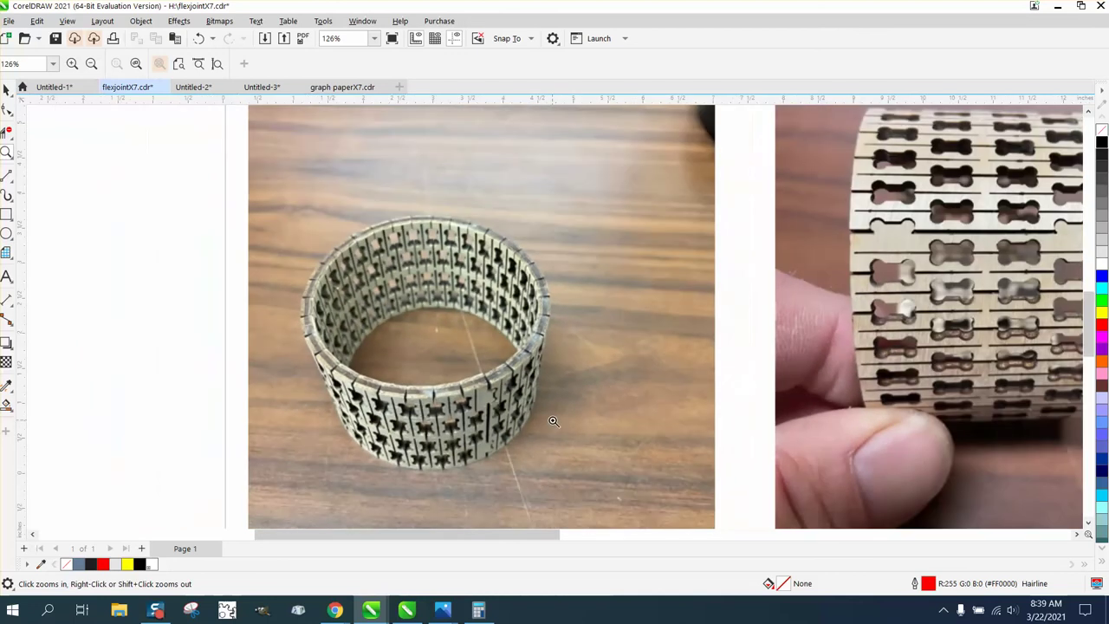